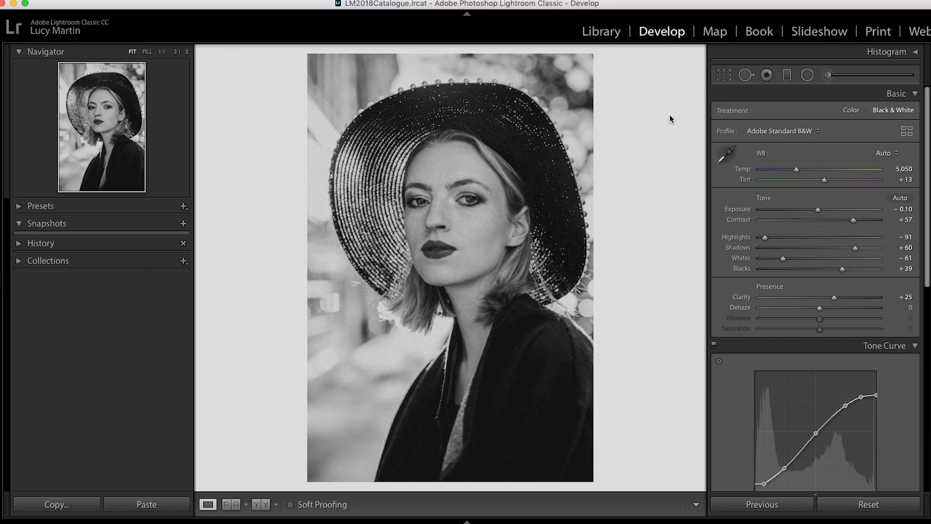
Compare the edited portrait with its original and reset all of its develop settings
key(backslash)
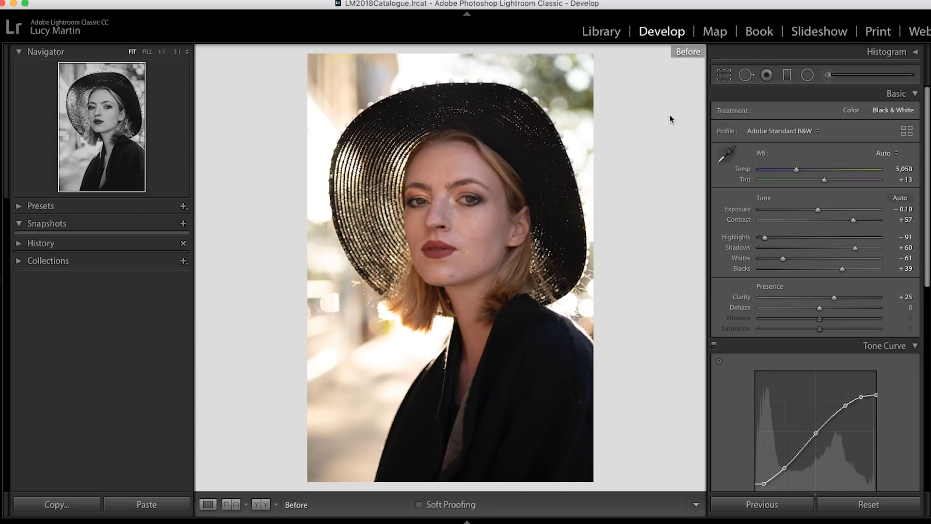
key(backslash)
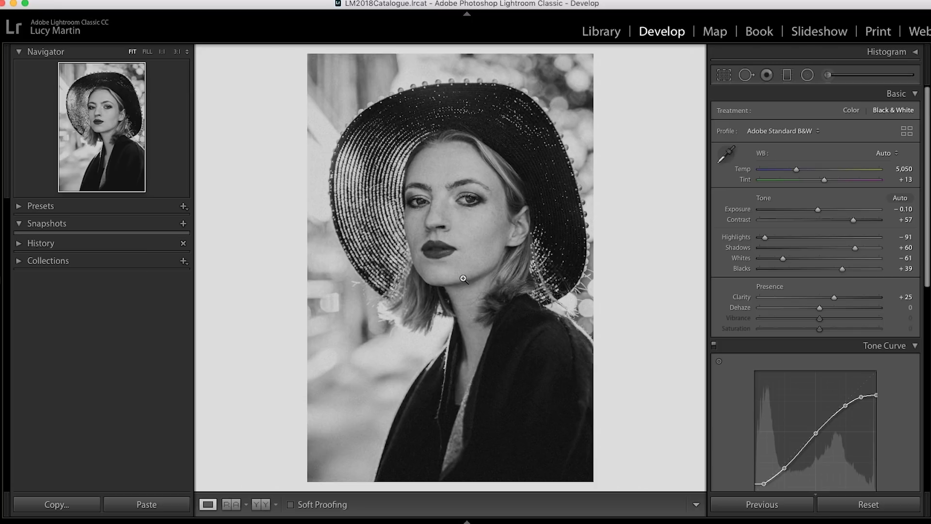
key(super+shift+r)
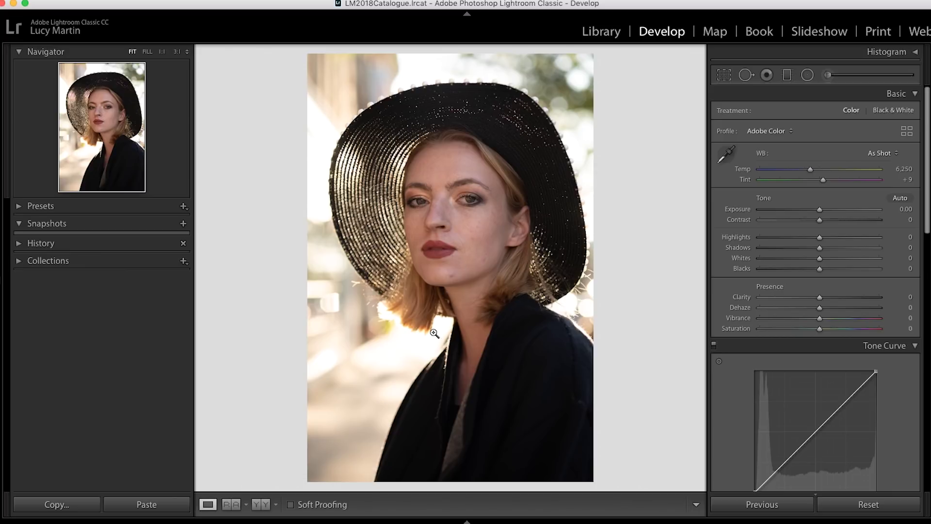
Heal the blemishes on the chin and cheek at 1:1 view with Spot Removal at size 75 and feather 49
click(496, 263)
drag(415, 250, 558, 266)
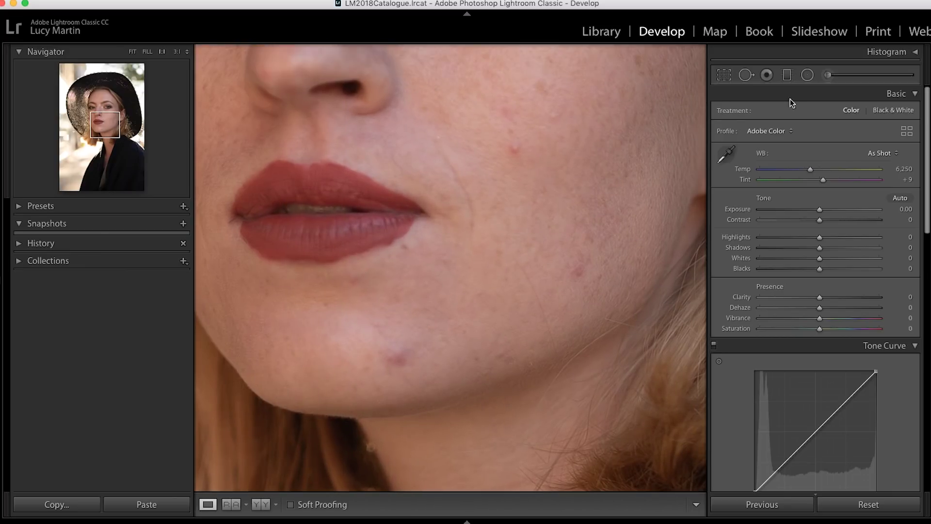
click(751, 77)
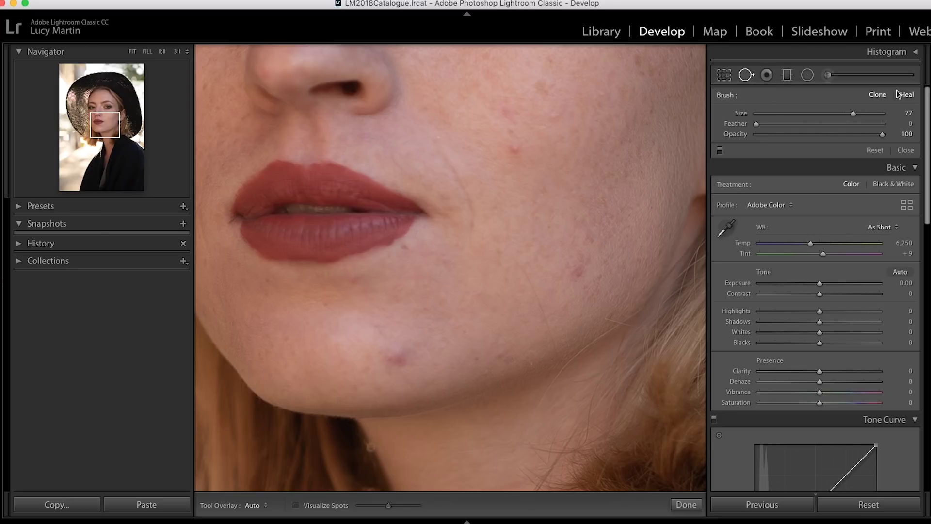
mouse_move(756, 124)
mouse_down()
mouse_move(838, 123)
mouse_move(786, 115)
mouse_up()
click(397, 356)
click(578, 272)
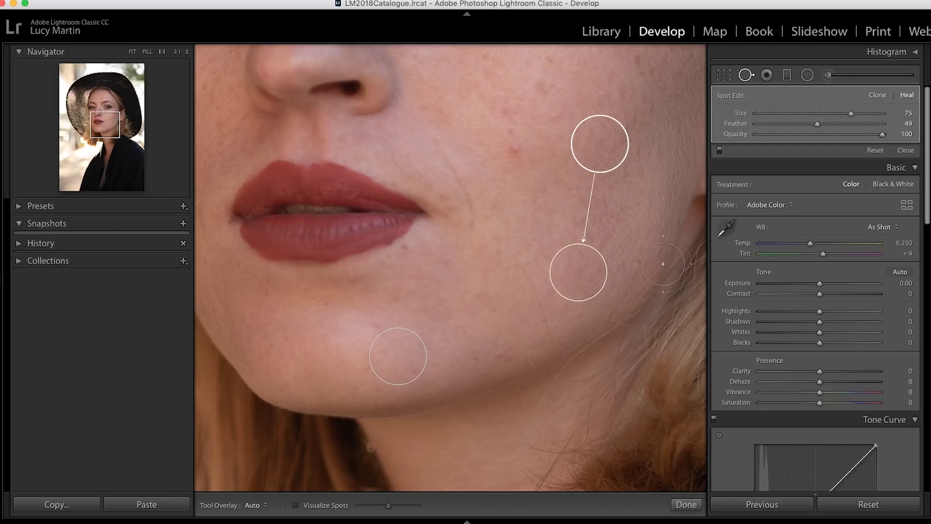
Heal the smaller blemishes on the cheek, below the lips and along the jaw with a size 38 spot
click(517, 149)
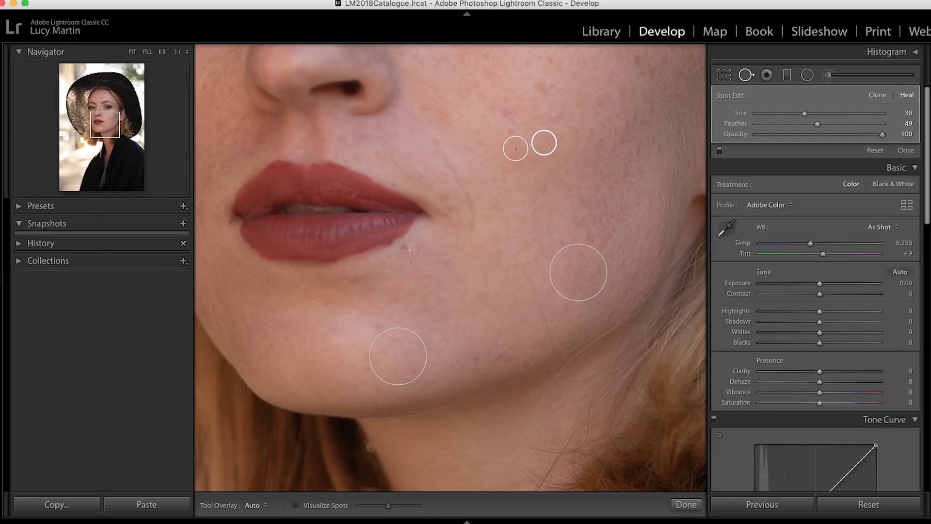
click(351, 280)
click(406, 250)
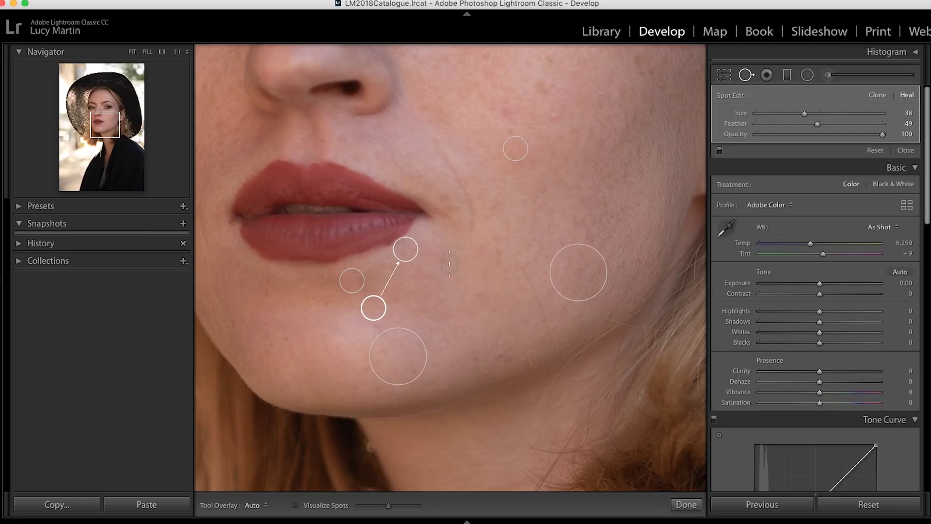
click(553, 113)
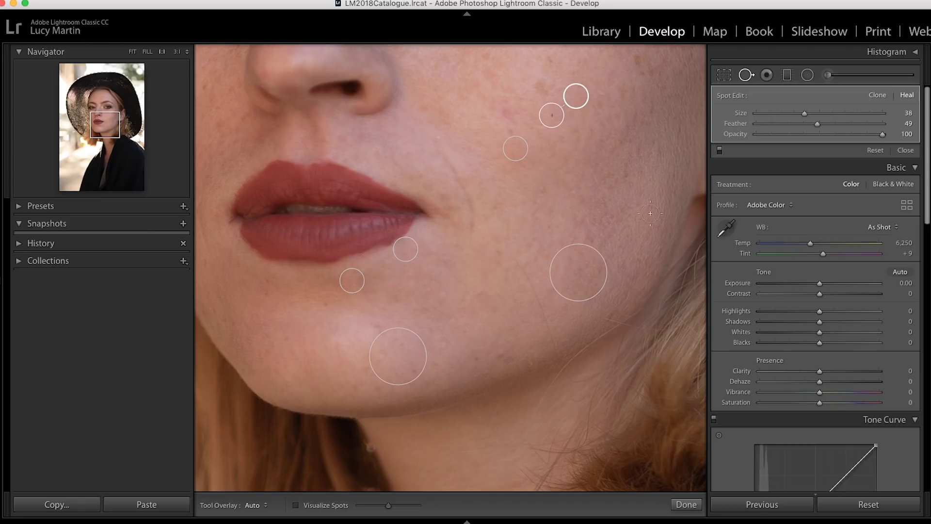
click(502, 355)
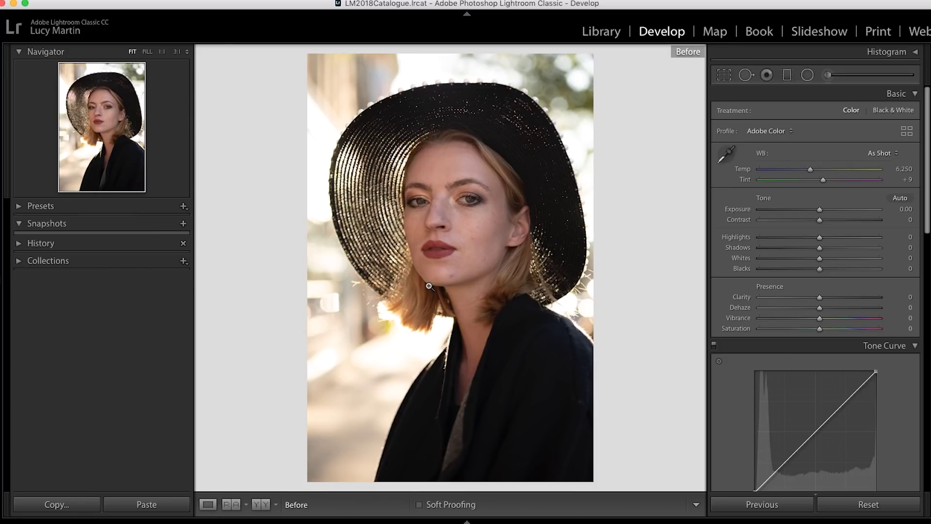
Compare the retouched portrait with its original version
key(backslash)
key(backslash)
key(backslash)
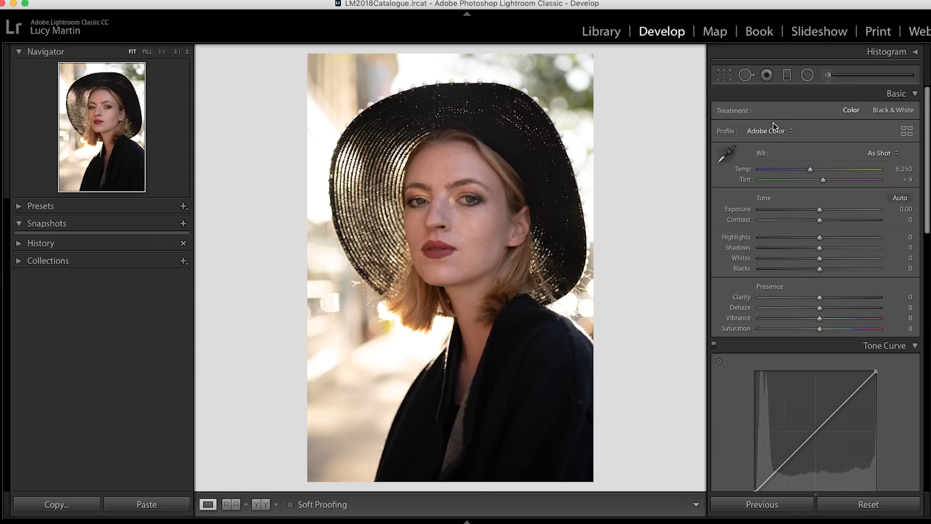
Convert the portrait to the Black & White treatment and undo the stray tone curve change
click(893, 111)
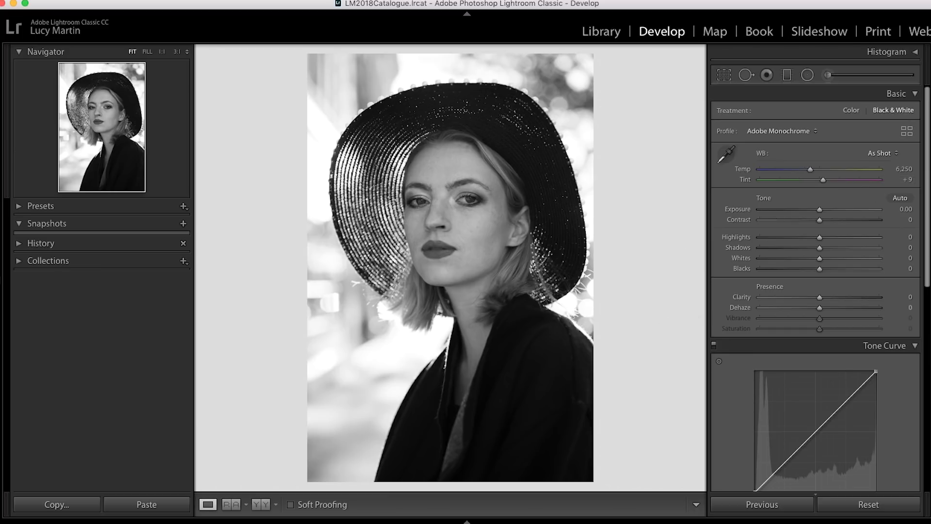
scroll(857, 249, down, 2)
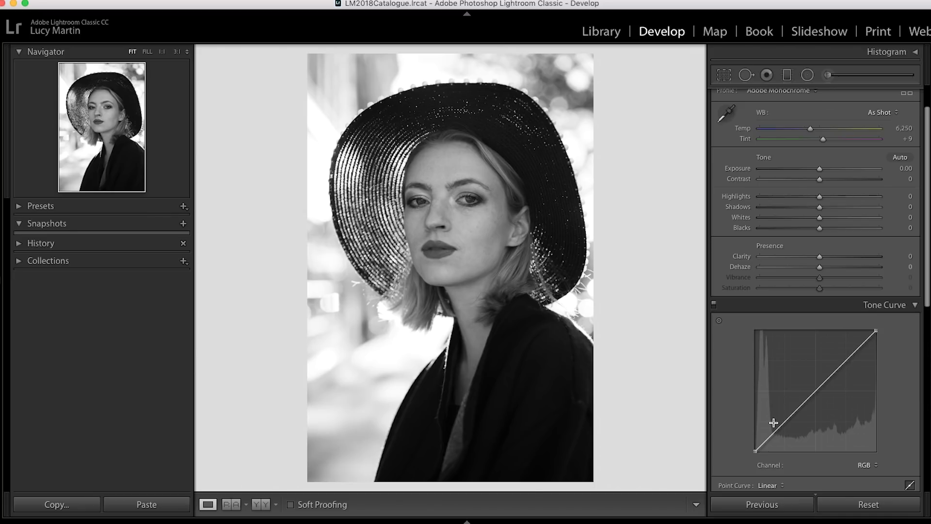
scroll(777, 423, down, 5)
key(super+z)
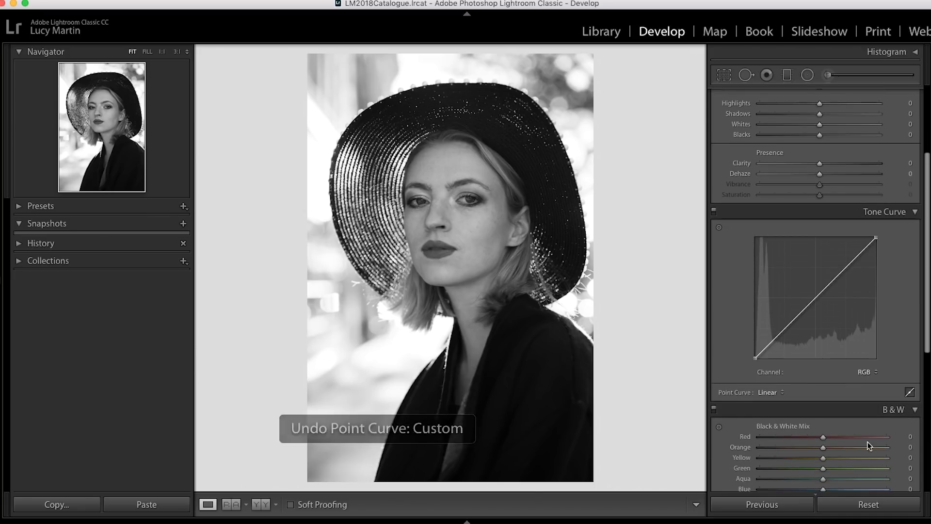
Add shadow, midtone and highlight points on the tone curve, keeping the midtone point on the straight diagonal
click(785, 328)
click(813, 296)
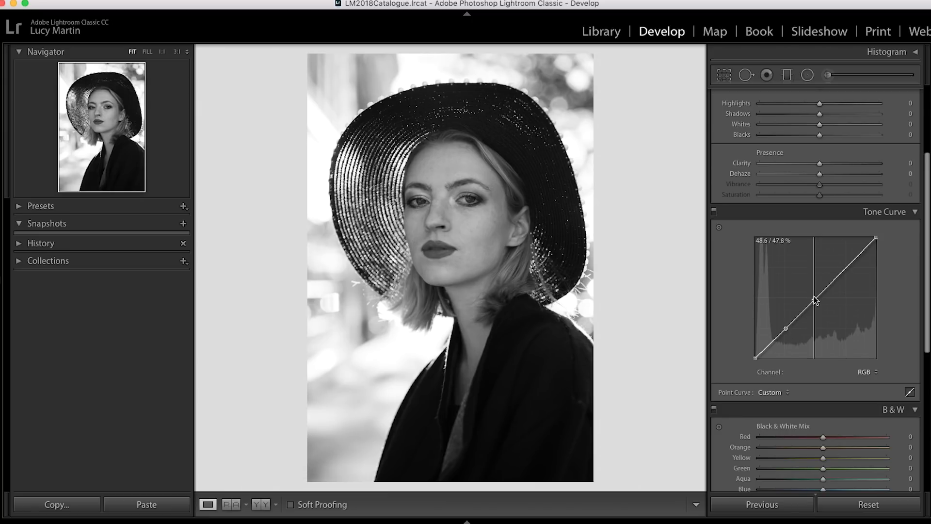
click(845, 268)
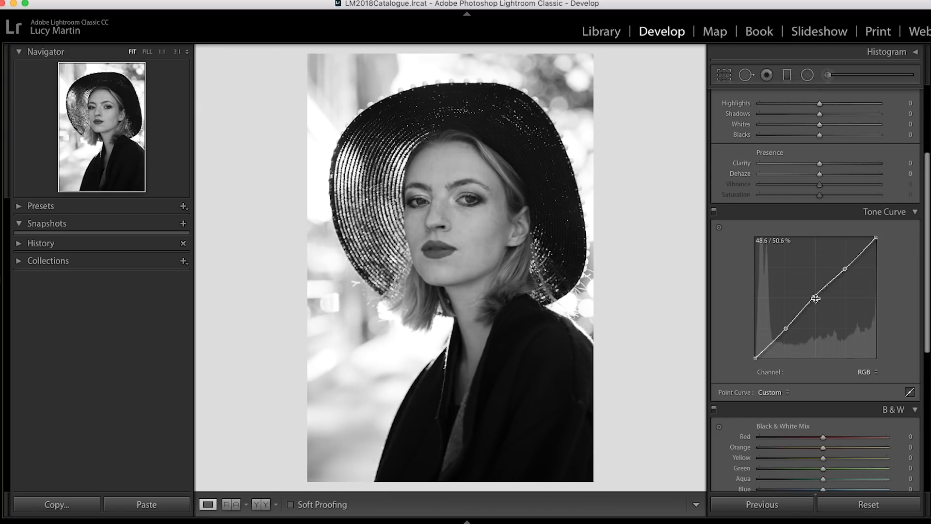
drag(814, 297, 815, 299)
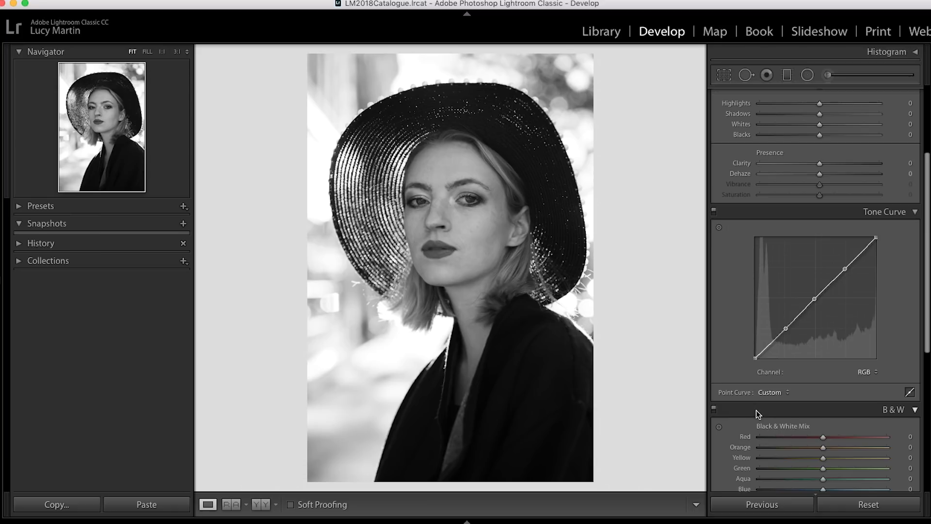
Fade the blacks by raising the curve's black point to about 7.5%, adding a point beside it and slightly lowering the shadow point
drag(752, 358, 731, 353)
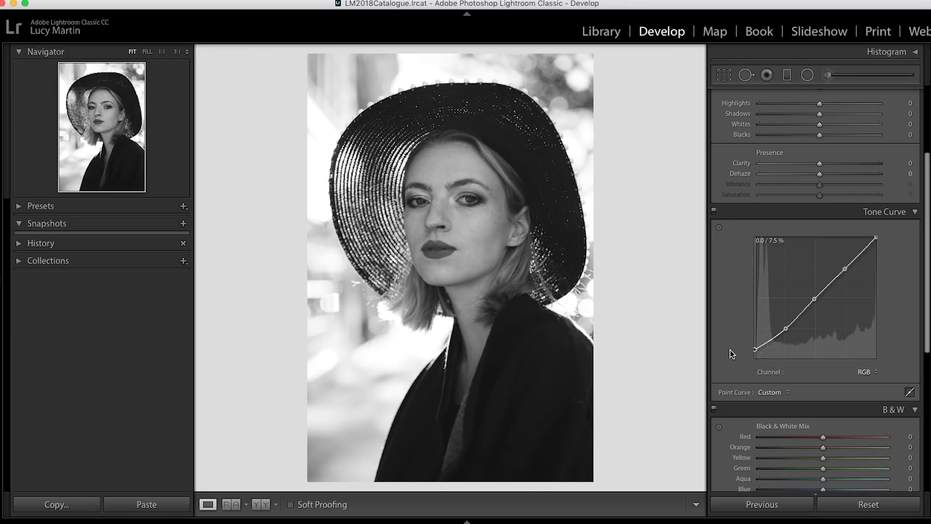
drag(730, 350, 763, 354)
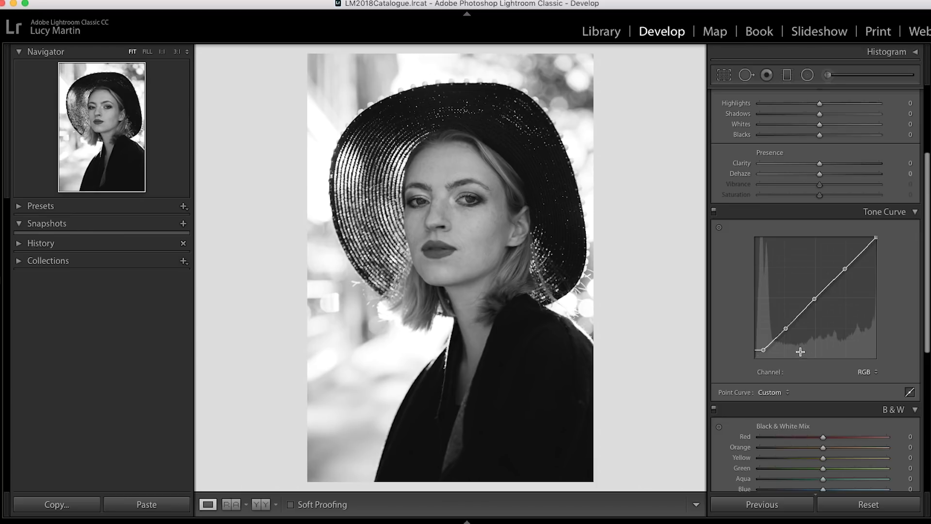
click(786, 329)
drag(786, 329, 788, 331)
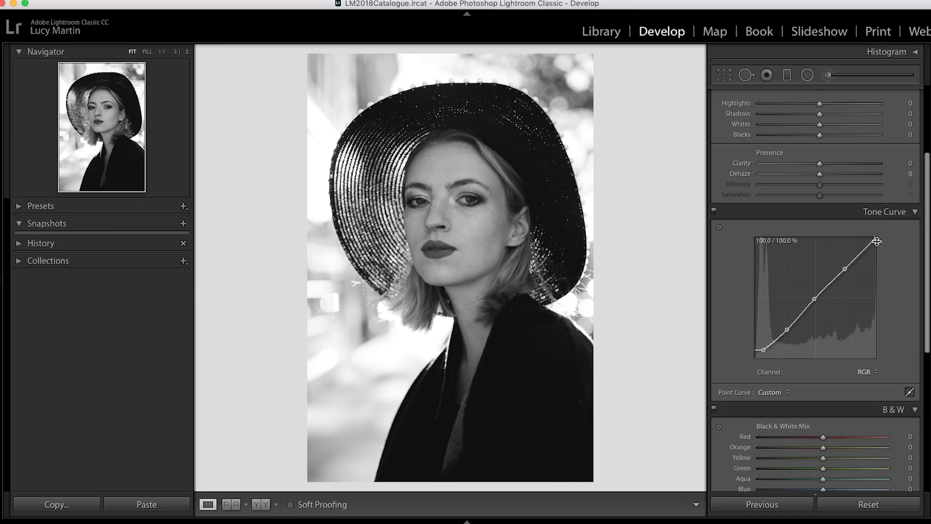
Lower the curve's white point to about 82%, add a point beside it and fine-tune the highlight and darkest points
drag(877, 238, 891, 263)
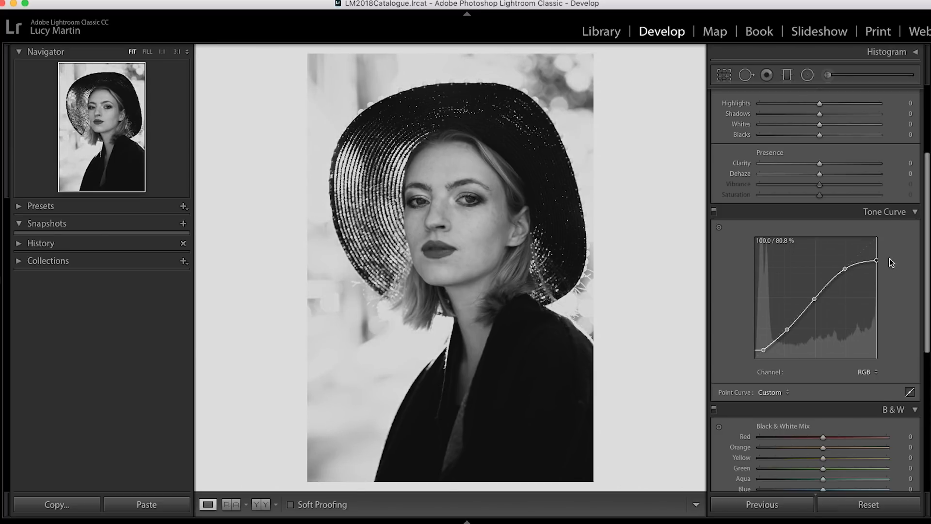
drag(892, 262, 892, 262)
drag(890, 257, 861, 260)
click(861, 262)
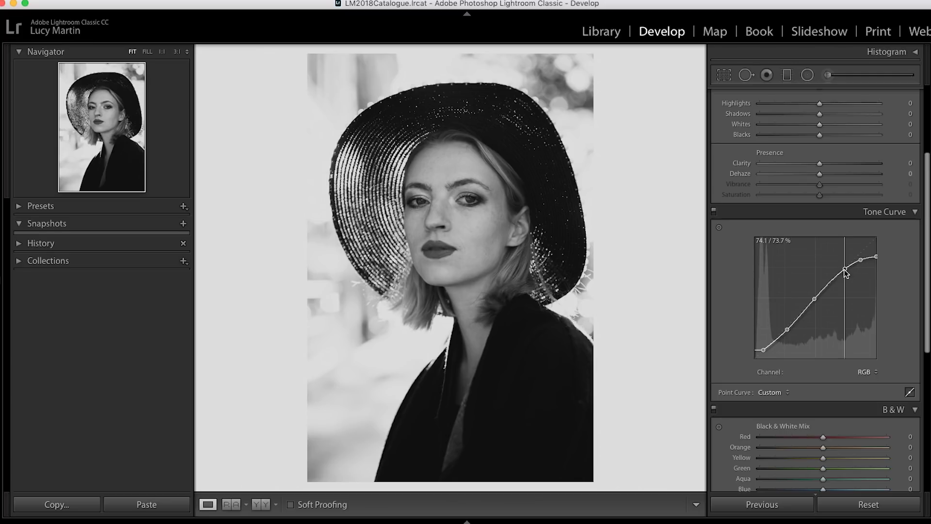
drag(845, 269, 878, 261)
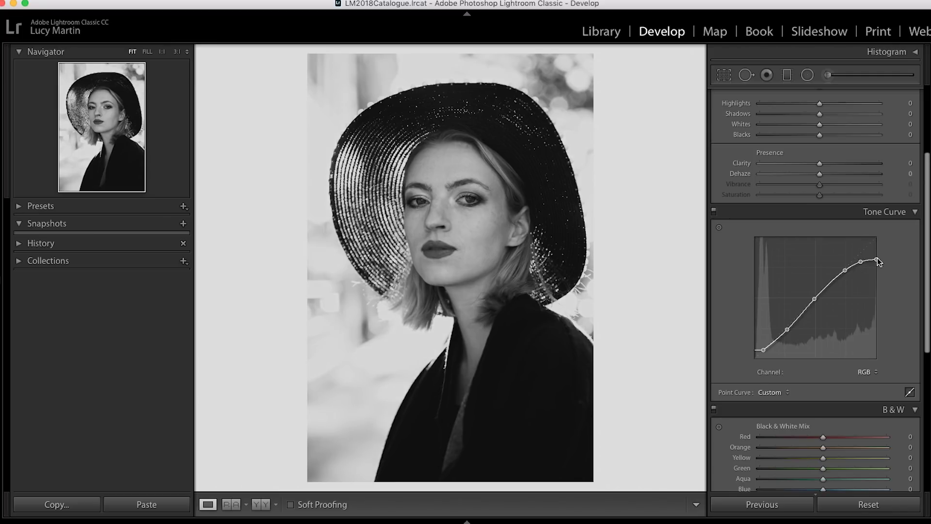
drag(763, 350, 764, 348)
Compare the portrait with and without the tone curve and slightly raise the curve's white point
click(713, 212)
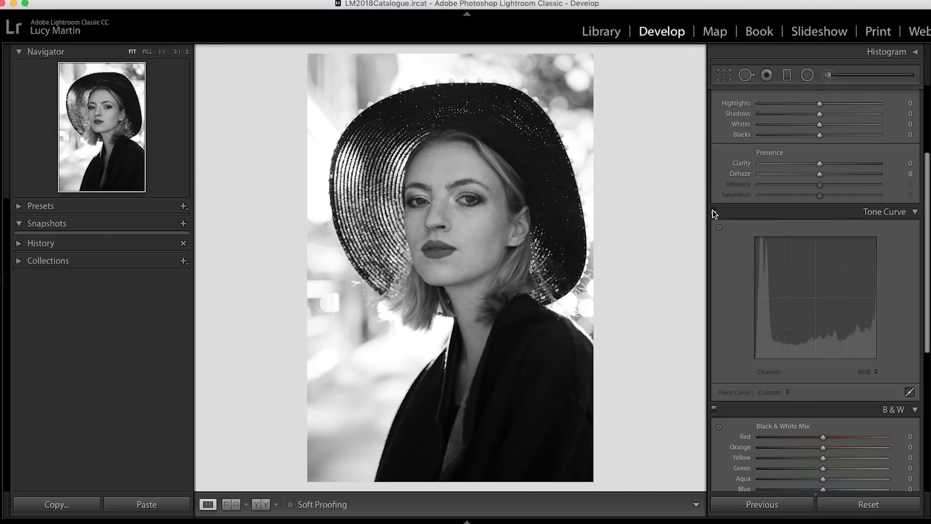
click(713, 211)
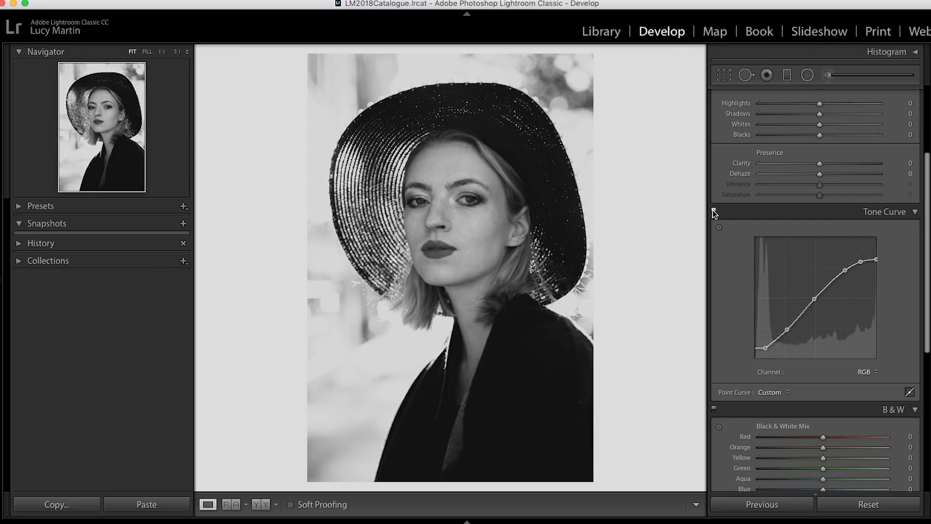
click(713, 212)
click(713, 212)
click(712, 212)
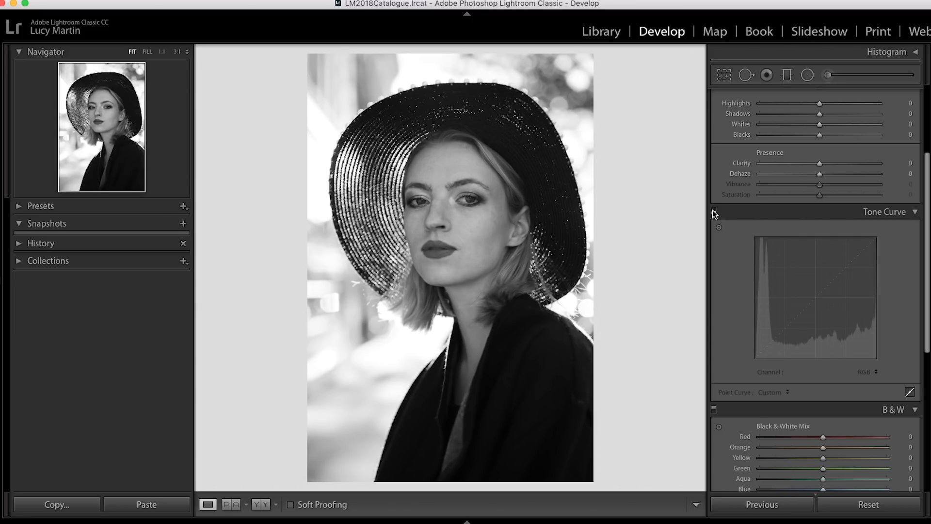
click(713, 212)
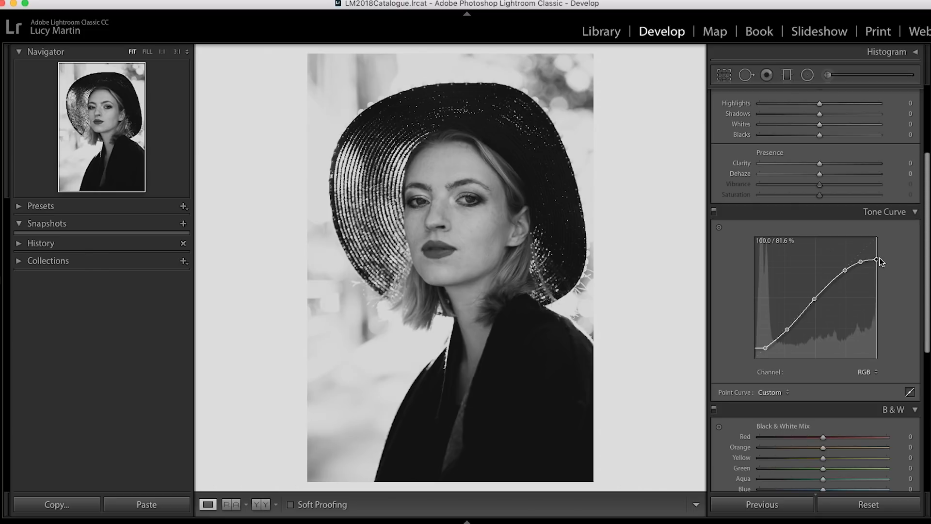
drag(860, 263, 877, 257)
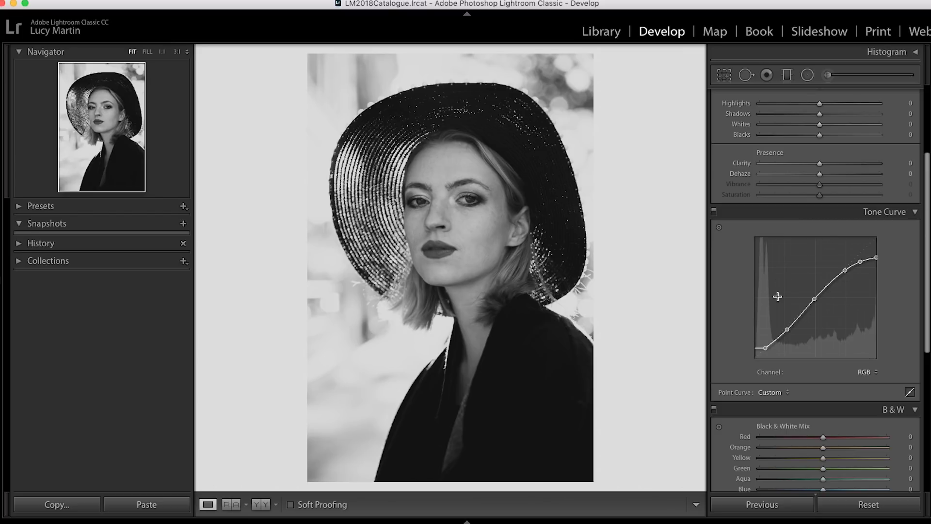
Set Exposure to -0.10 and Contrast to +33
scroll(769, 297, up, 4)
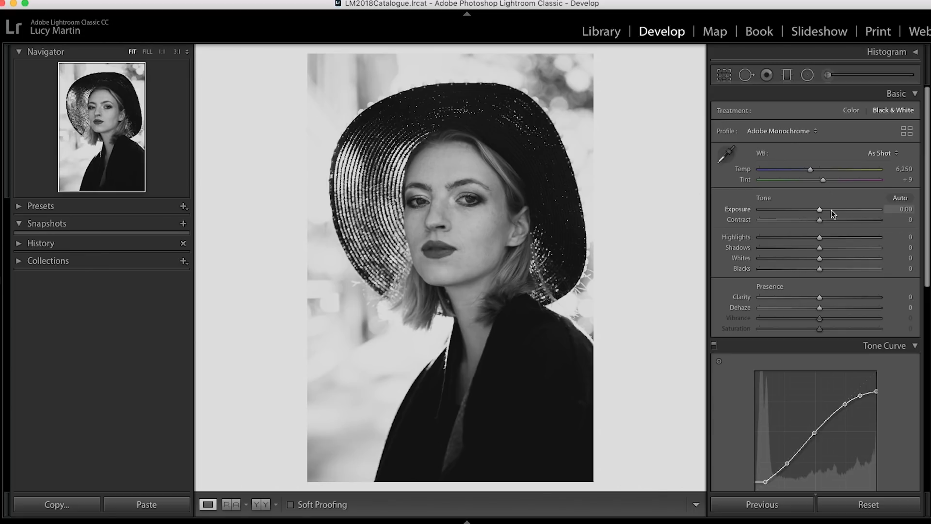
drag(819, 209, 816, 210)
double_click(819, 211)
drag(820, 212, 817, 213)
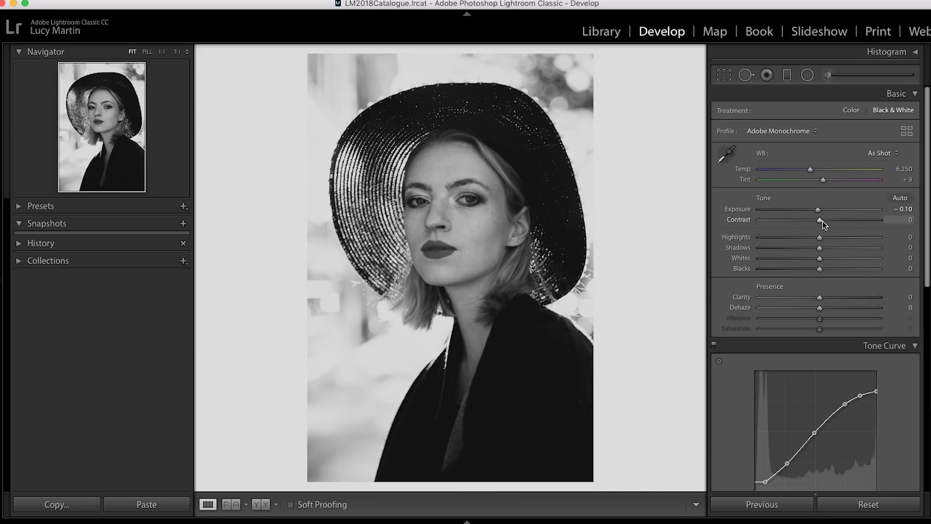
drag(821, 221, 840, 224)
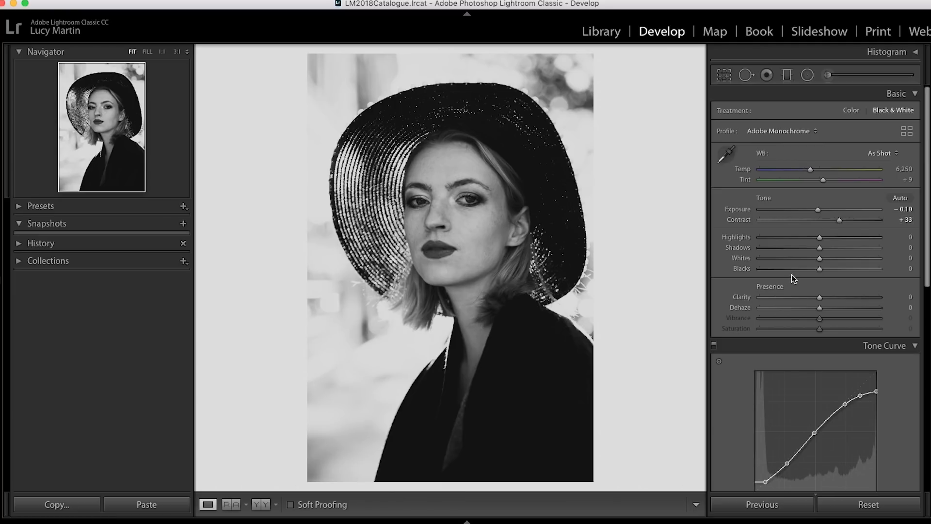
Recover tonal detail by setting Highlights to -90, Shadows to +60 and Whites to -63
mouse_move(820, 236)
mouse_down()
mouse_move(756, 240)
mouse_move(819, 248)
mouse_up()
drag(819, 240, 761, 239)
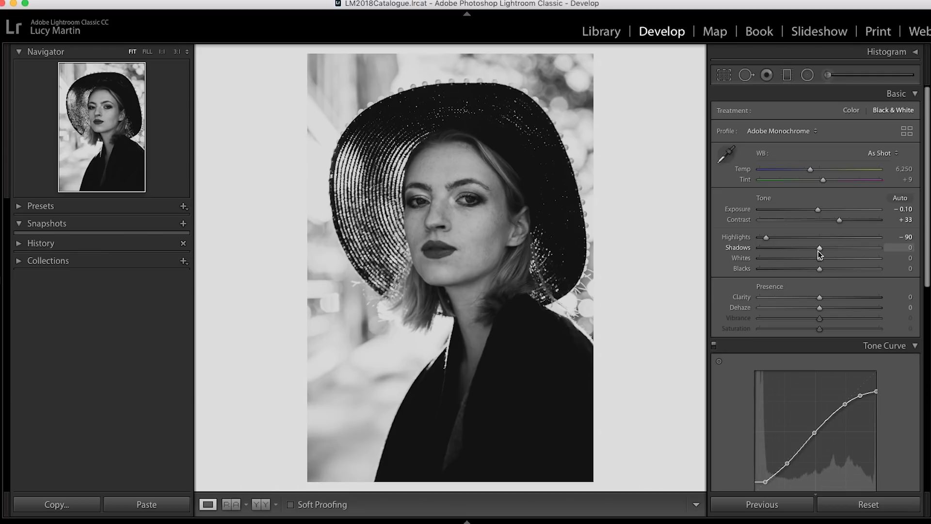
drag(822, 251, 853, 253)
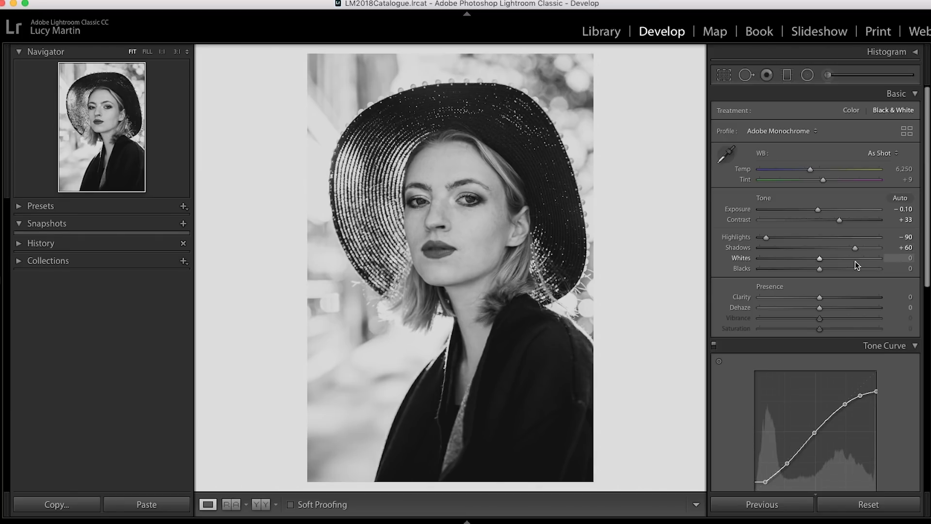
drag(820, 259, 781, 263)
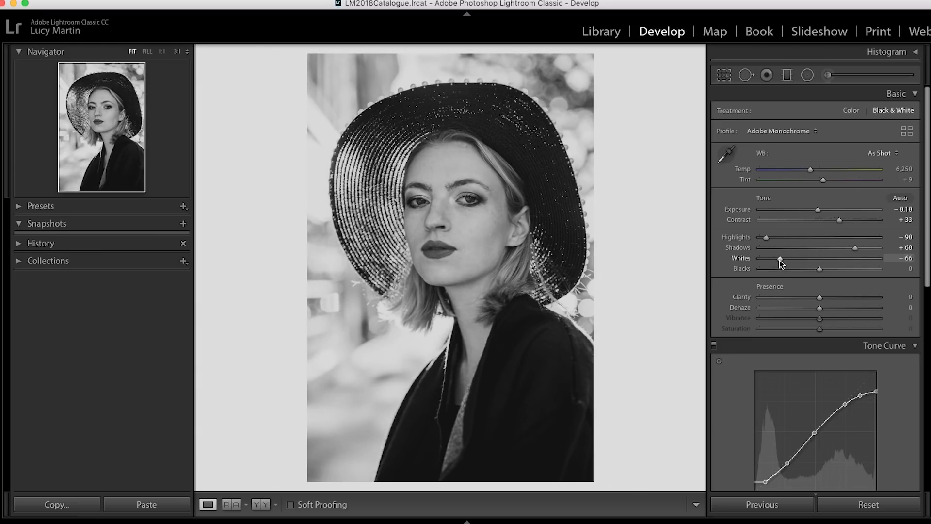
mouse_move(781, 260)
mouse_down()
mouse_move(819, 262)
mouse_move(779, 264)
mouse_up()
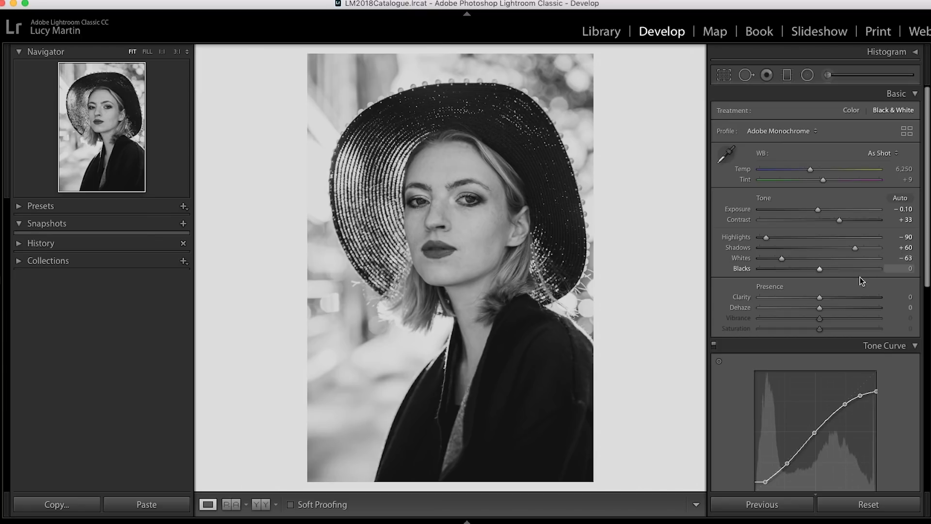
Try lower and higher Blacks levels on the portrait and set Blacks to +40
drag(819, 269, 831, 271)
drag(843, 275, 845, 275)
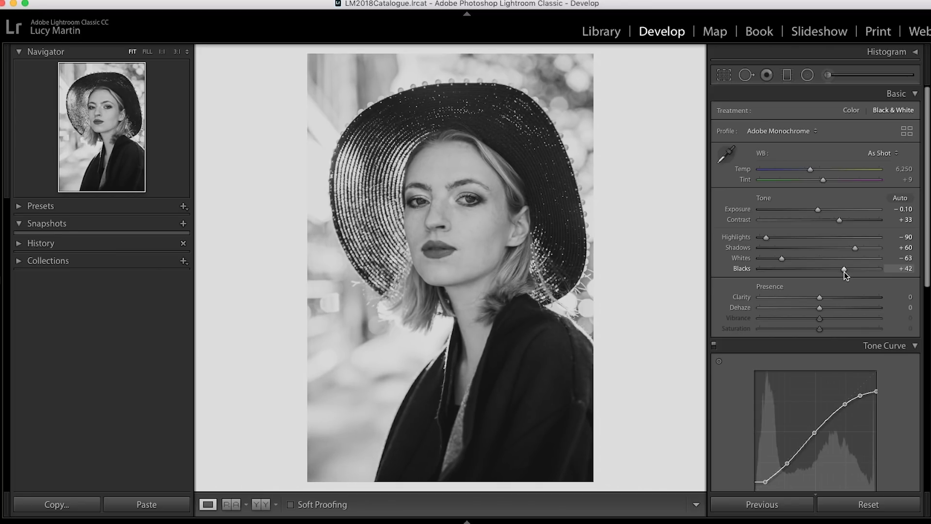
drag(844, 271, 816, 272)
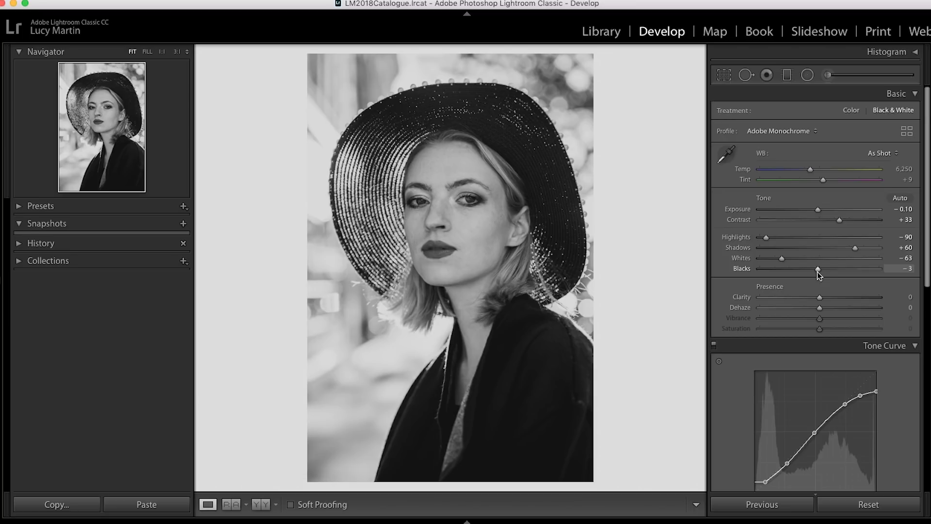
drag(823, 272, 843, 273)
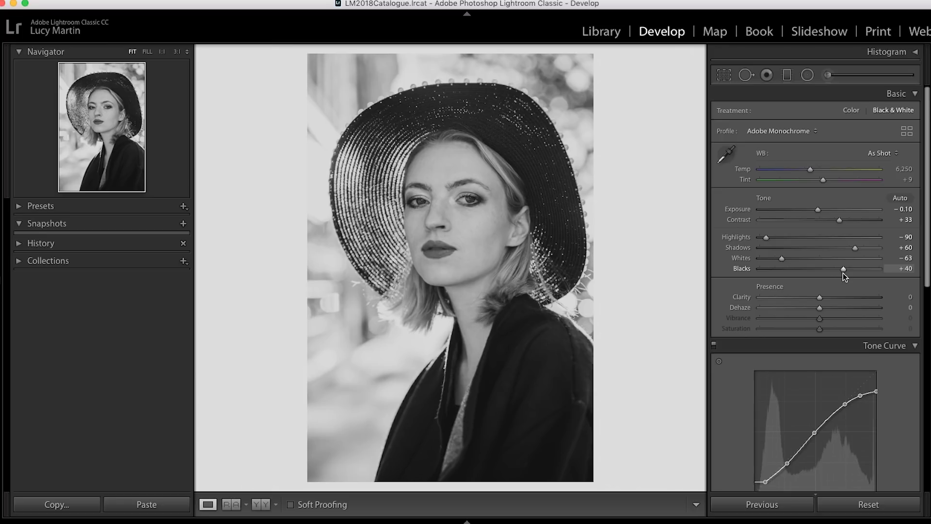
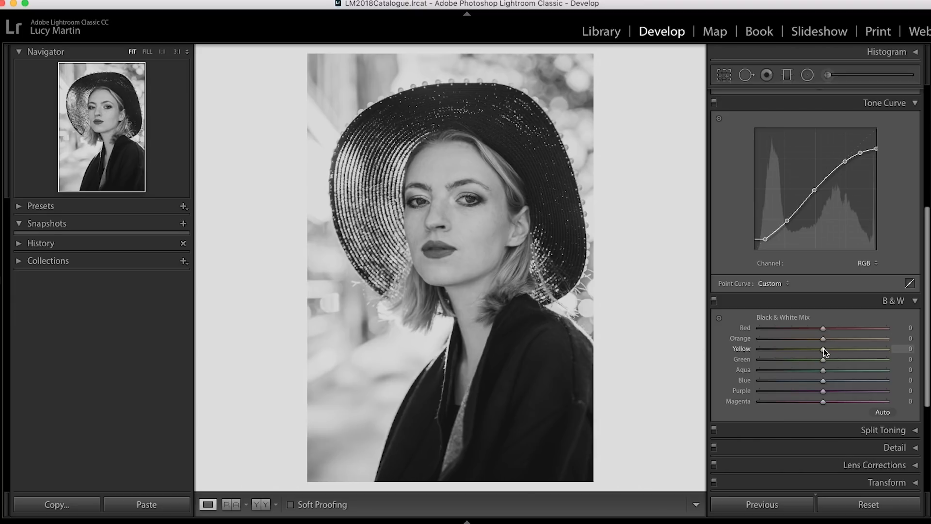
In the Black & White Mix, set Yellow to -45, Orange and Red to -20, and Green to -10
drag(820, 350, 792, 362)
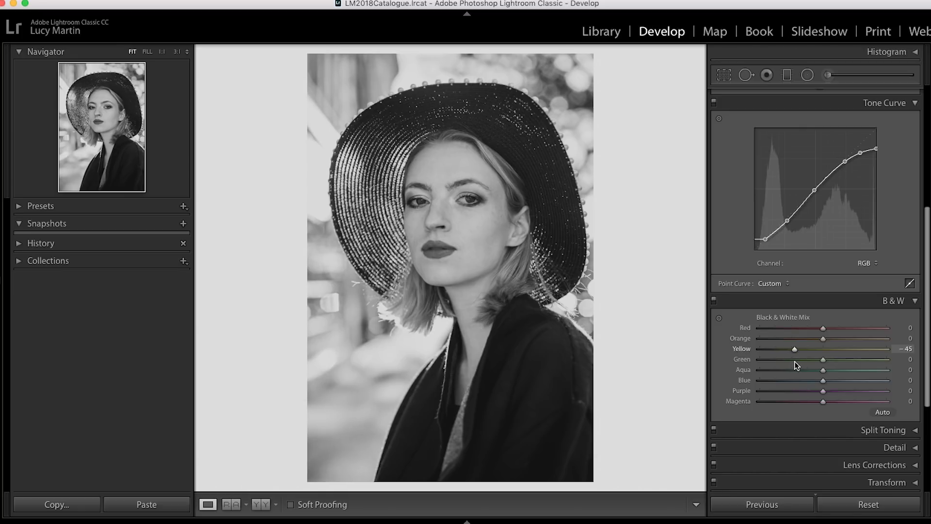
drag(797, 365, 797, 365)
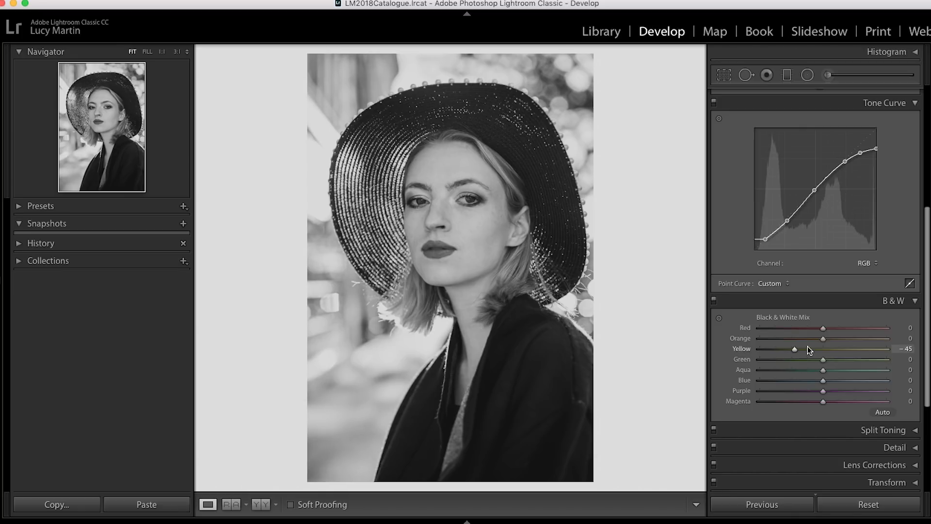
mouse_move(823, 339)
mouse_down()
mouse_move(809, 339)
mouse_move(810, 327)
mouse_up()
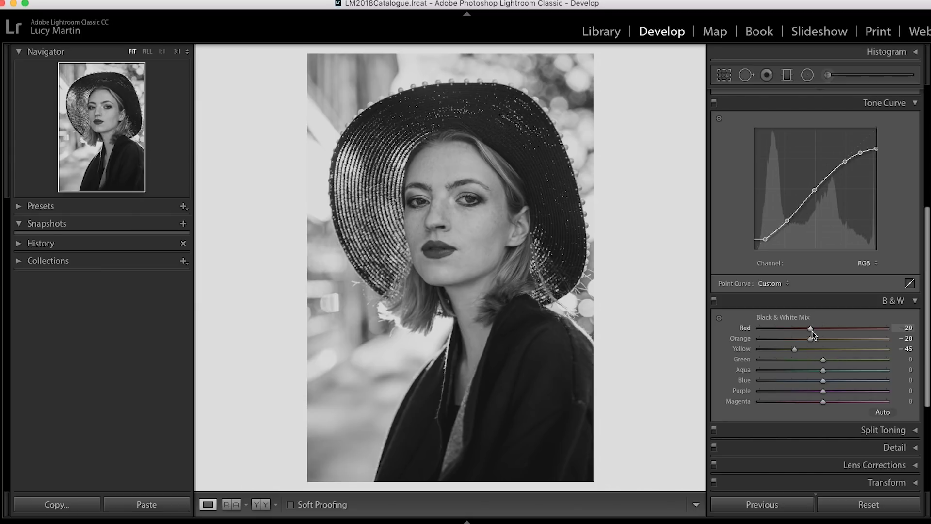
mouse_move(823, 360)
mouse_down()
mouse_move(805, 359)
mouse_move(827, 359)
mouse_move(817, 362)
mouse_up()
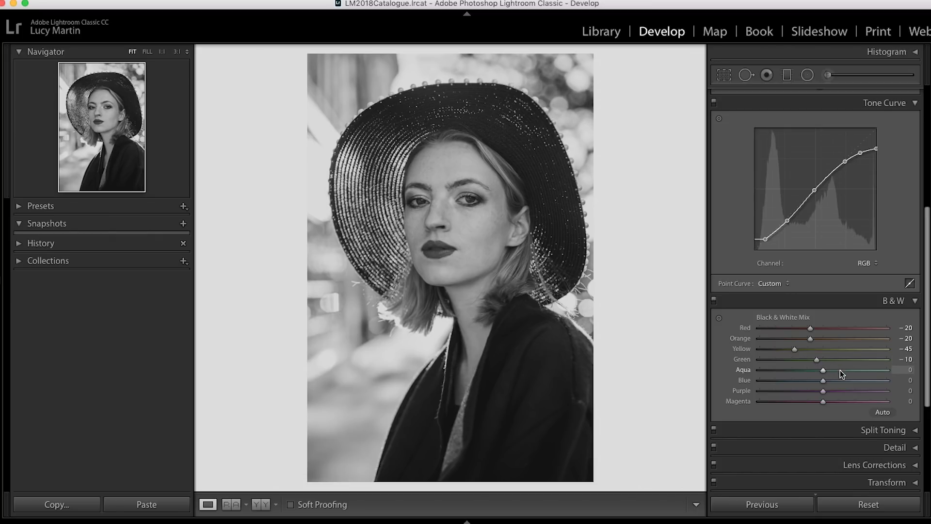
Keep Aqua at 0, set Blue to +16, Purple to -19 and Magenta to -17, and compare the portrait with and without the mix
drag(815, 375, 717, 377)
text(3)
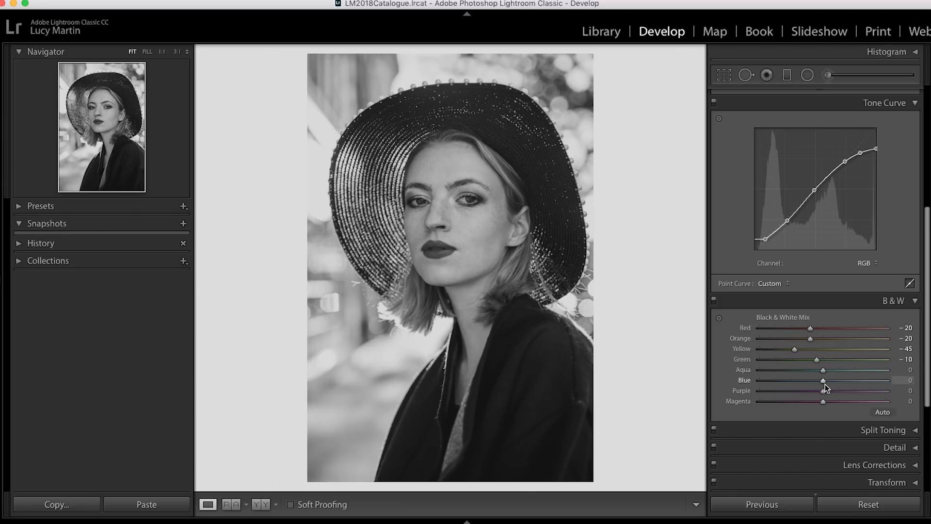
drag(823, 382, 810, 402)
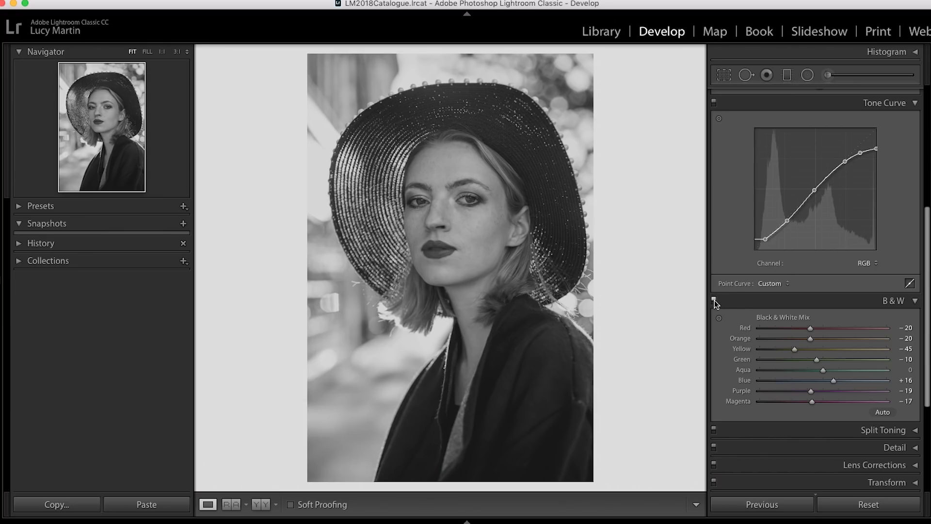
click(714, 301)
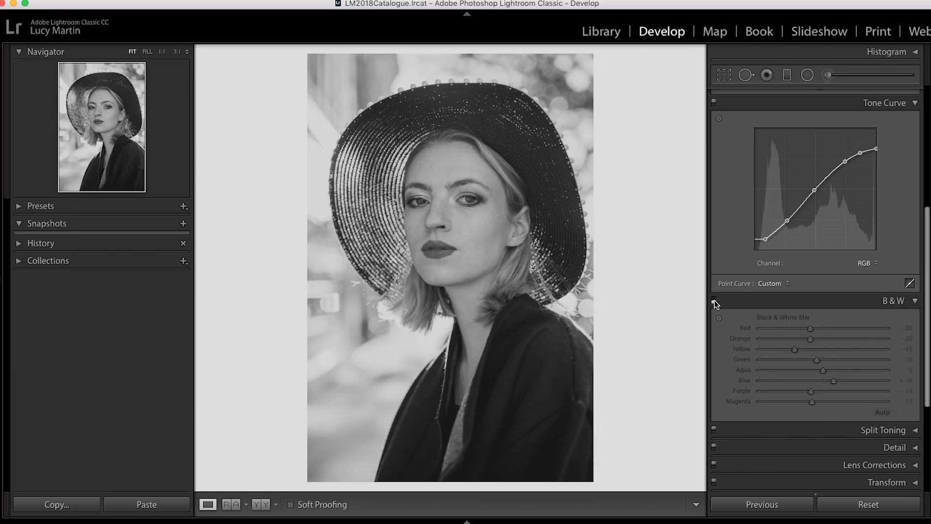
click(714, 301)
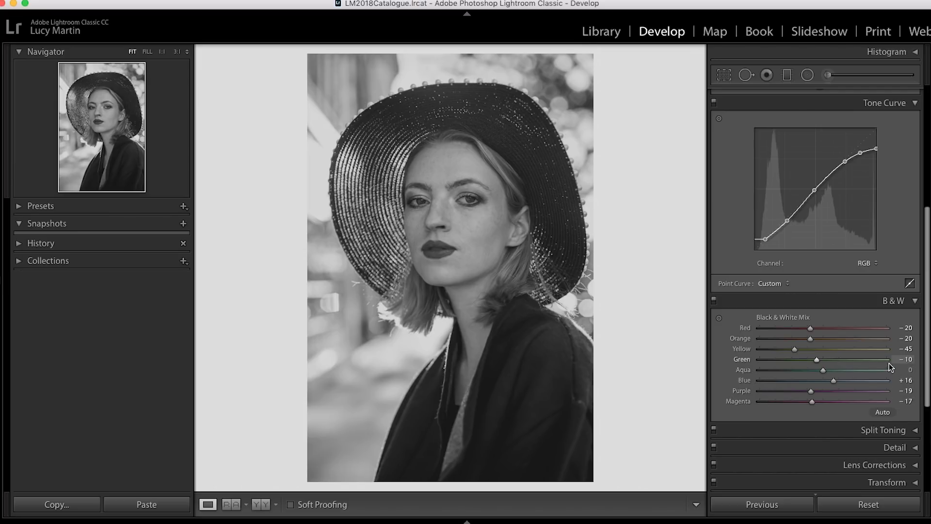
Add film grain to the portrait with Amount 45, Size 8 and Roughness 77
scroll(891, 369, down, 4)
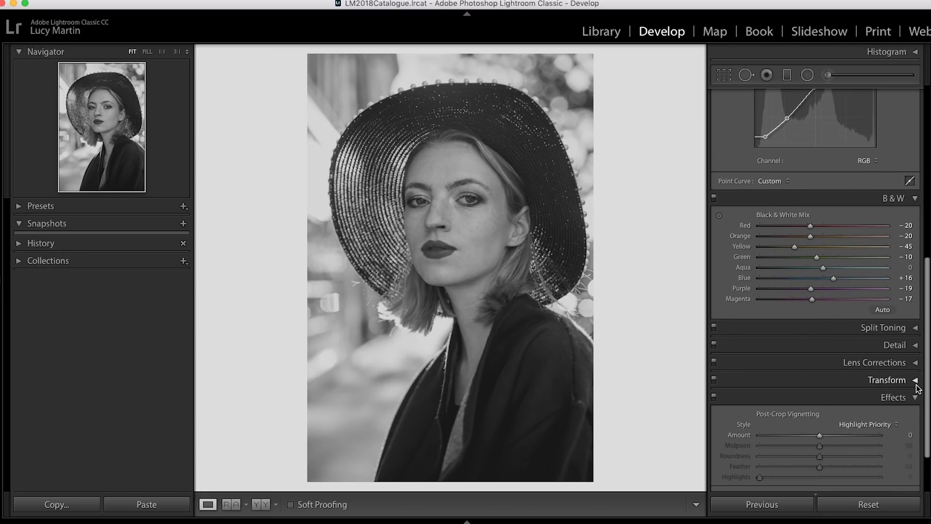
scroll(914, 369, down, 2)
scroll(915, 368, down, 2)
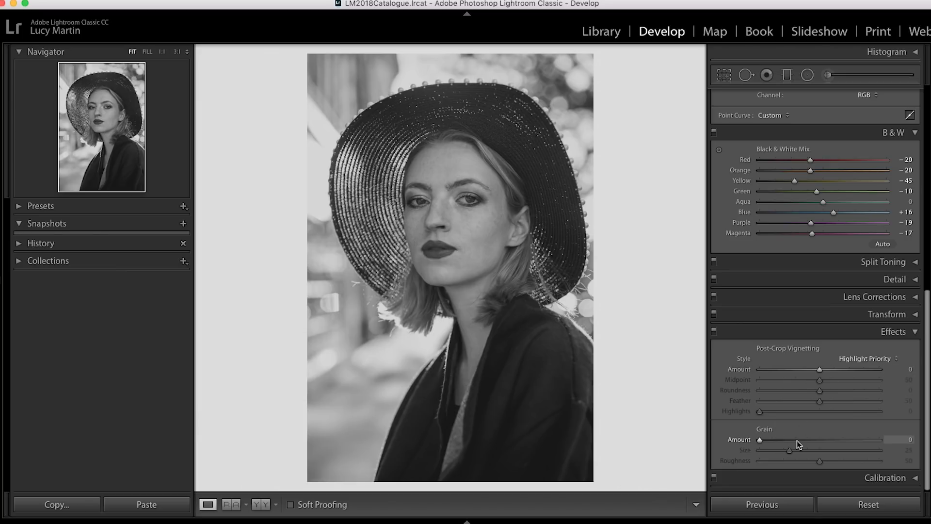
mouse_move(761, 440)
mouse_down()
mouse_move(822, 441)
mouse_move(775, 452)
mouse_up()
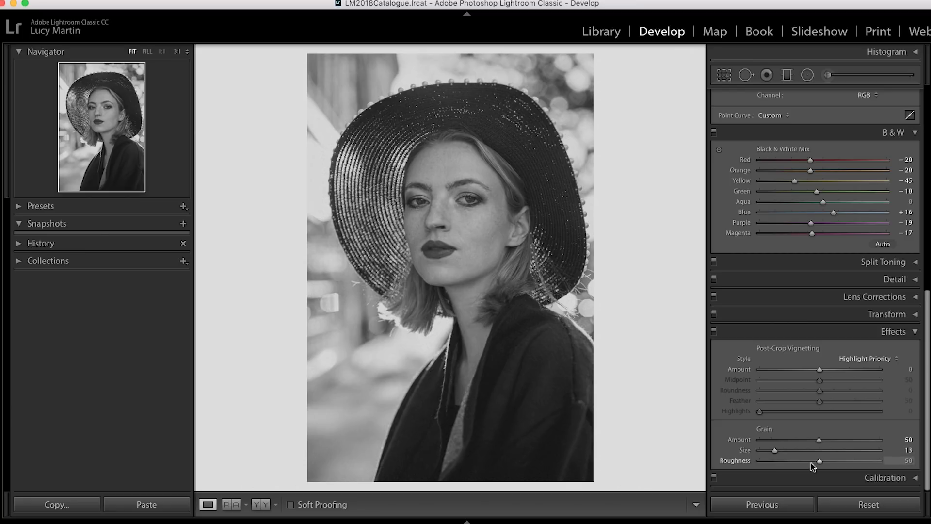
drag(819, 462, 857, 461)
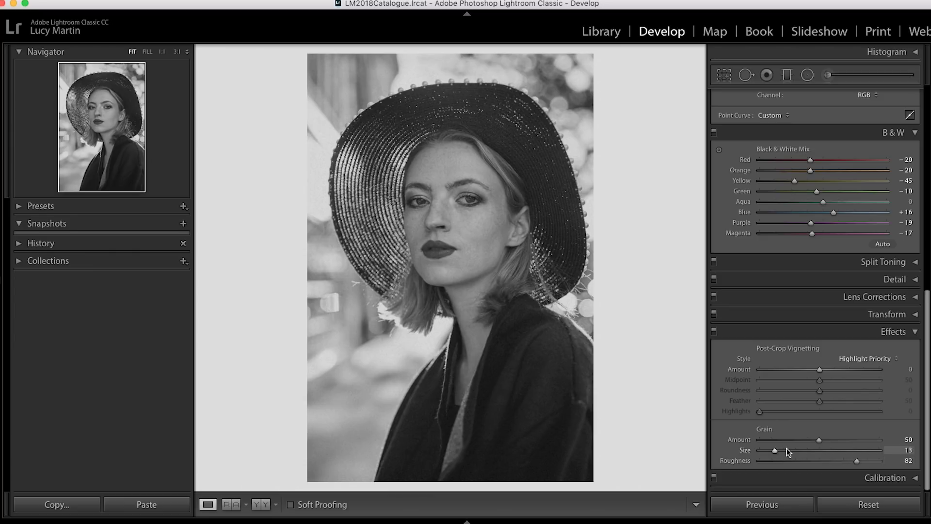
drag(770, 451, 818, 440)
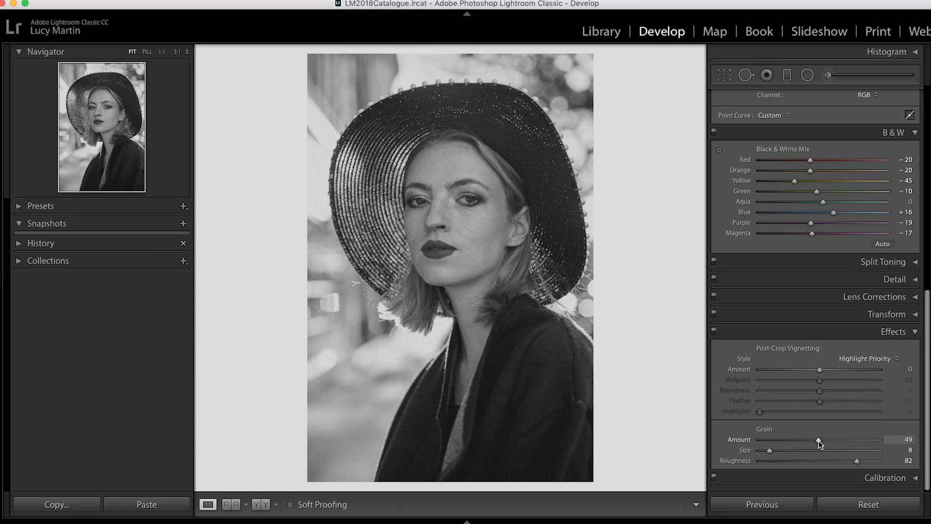
drag(814, 442, 852, 461)
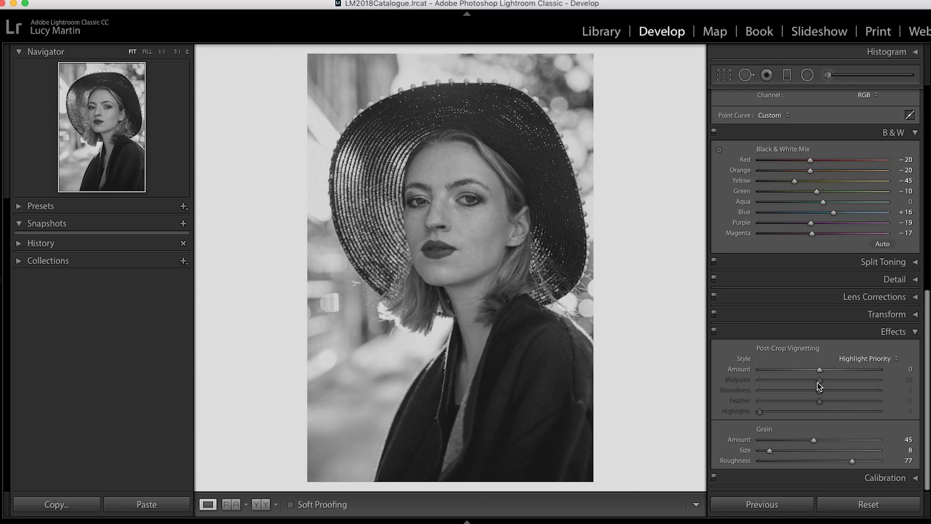
Add a subtle dark post-crop vignette with Amount -5 and Midpoint about 18
drag(820, 370, 817, 394)
scroll(815, 374, up, 1)
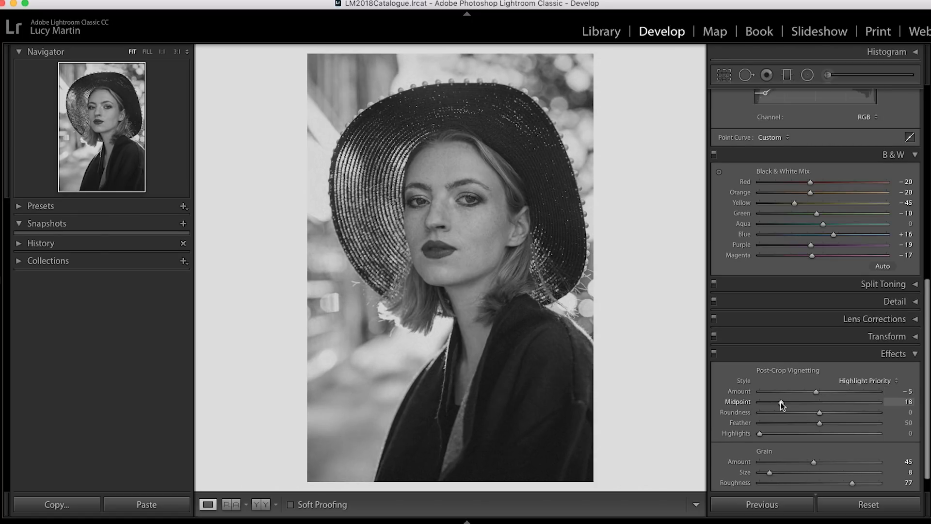
drag(781, 402, 782, 402)
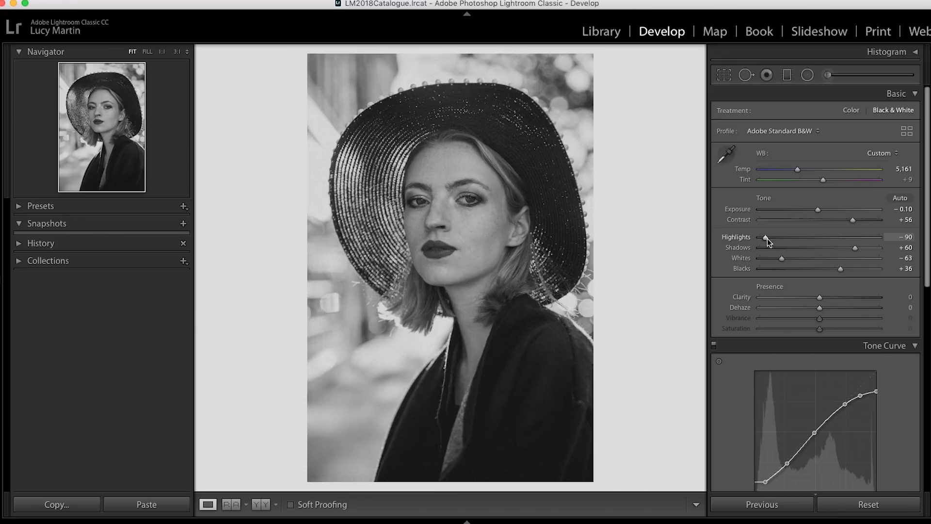
Set the portrait's Highlights to -86 and Clarity to +25
drag(764, 239, 768, 239)
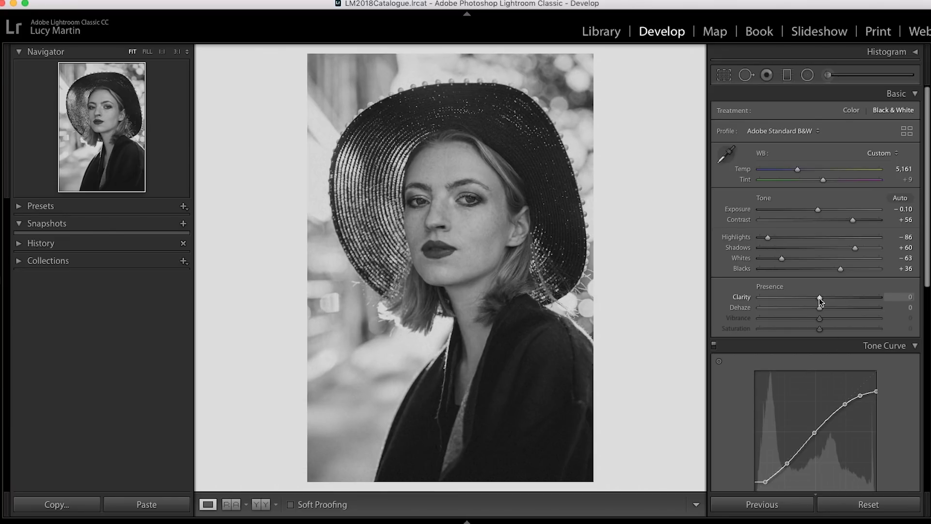
drag(820, 298, 833, 304)
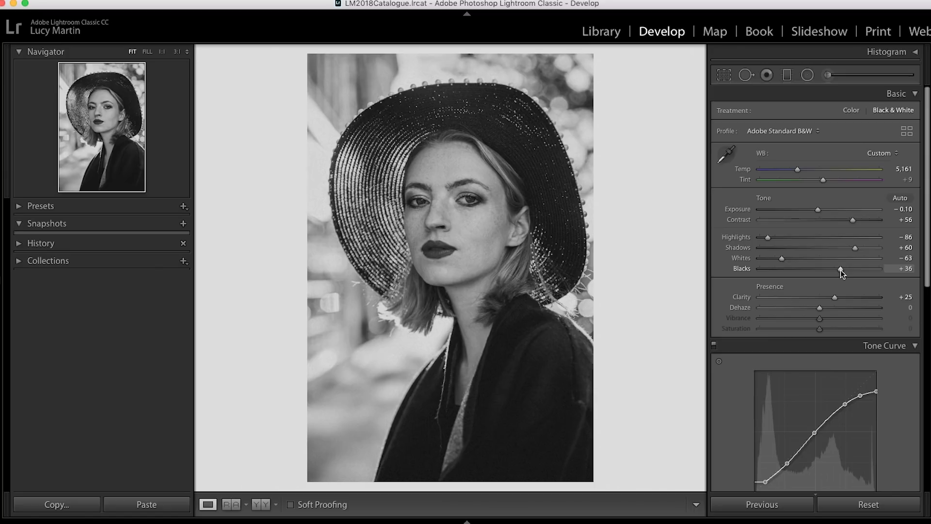
mouse_move(834, 299)
mouse_down()
mouse_move(818, 298)
mouse_move(833, 299)
mouse_up()
Brighten the model's left eye with an adjustment brush set to Exposure 0.26, Shadows 6 and Clarity 13
click(829, 76)
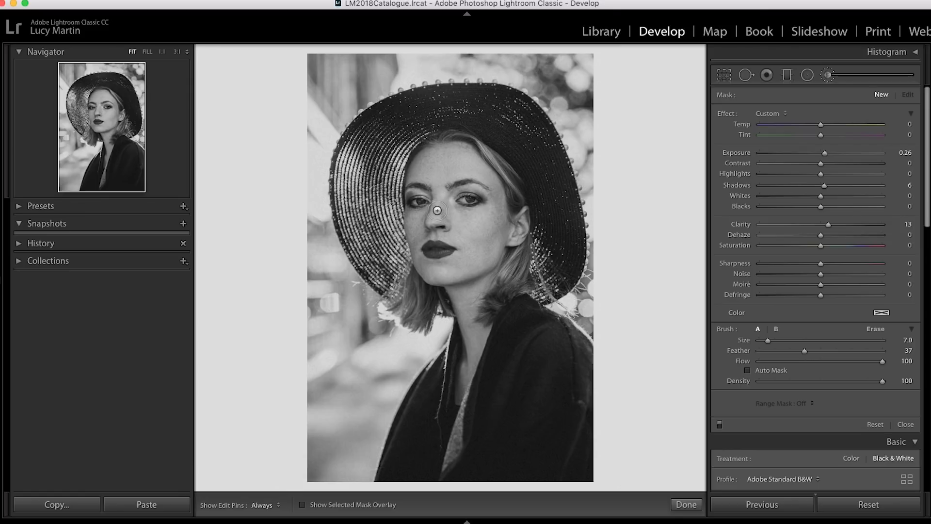
key(z)
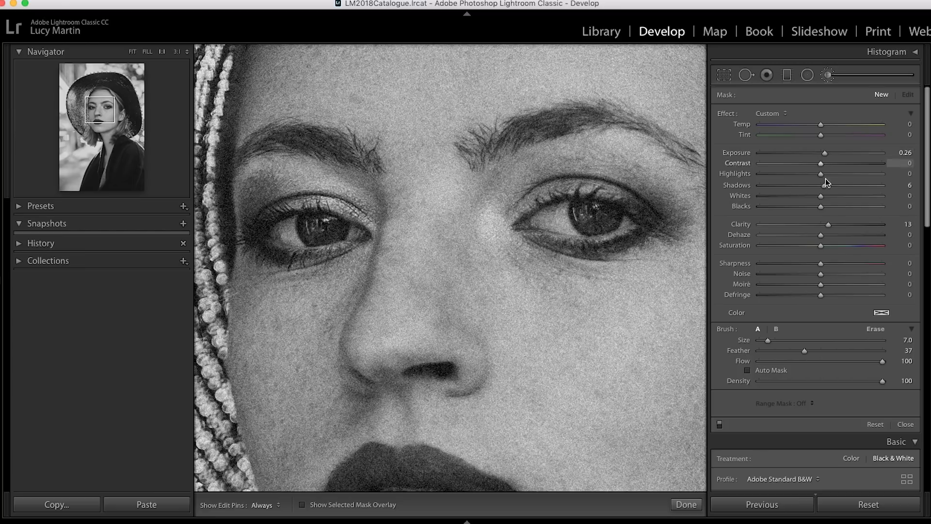
key(h)
click(582, 208)
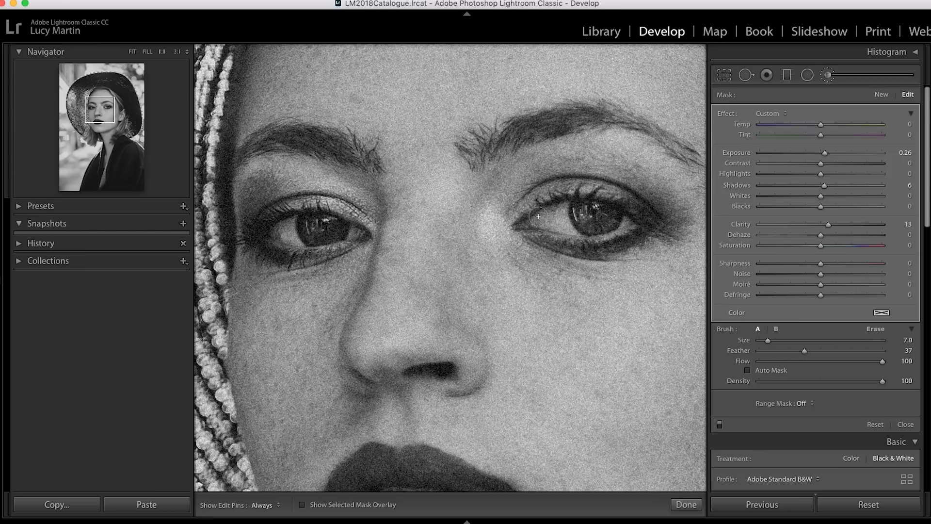
key(h)
key(z)
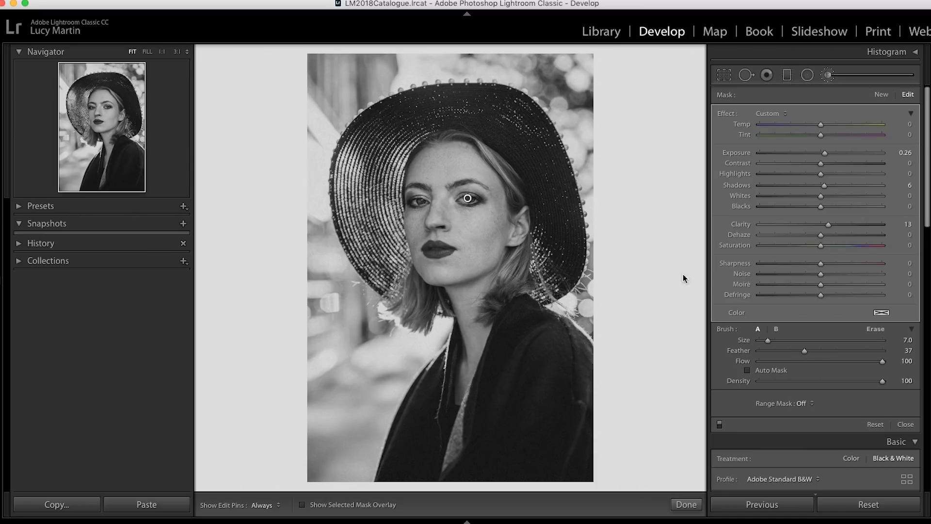
Soften the eye adjustment with Shadows 4, Clarity 9, Saturation 4 and slightly lower Exposure, and finish the brush edit
key(h)
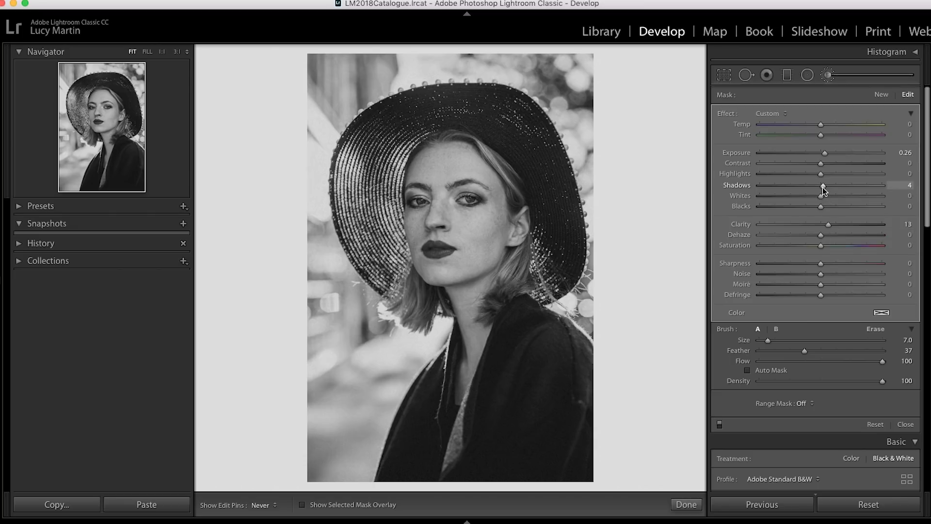
drag(826, 223, 824, 245)
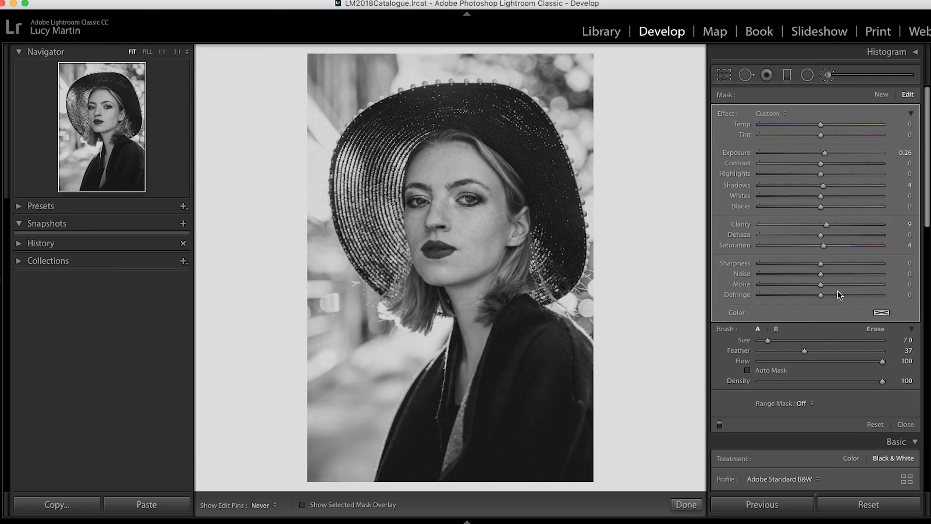
drag(824, 155, 823, 156)
click(691, 507)
Paint a new size 8 brush mask around both eyes with all effects reset except Contrast 13 and Blacks -7
click(433, 195)
drag(578, 181, 603, 219)
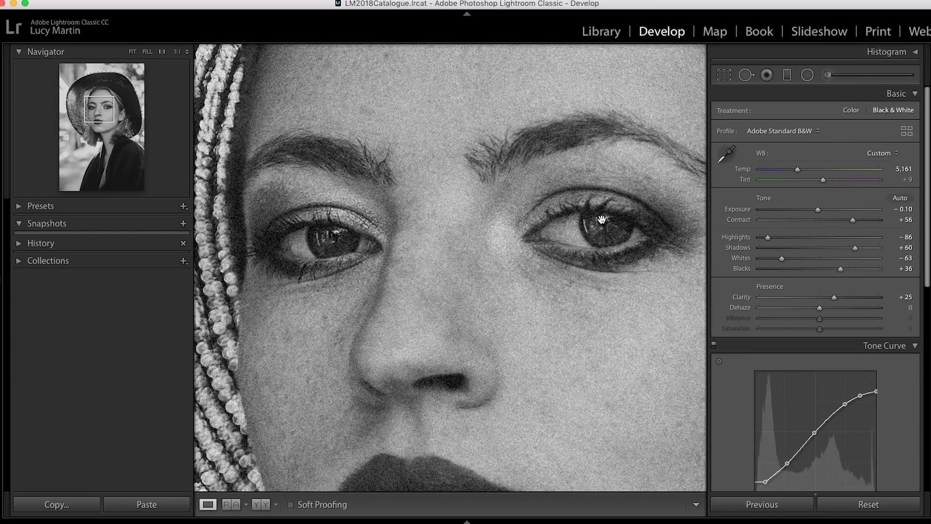
click(829, 76)
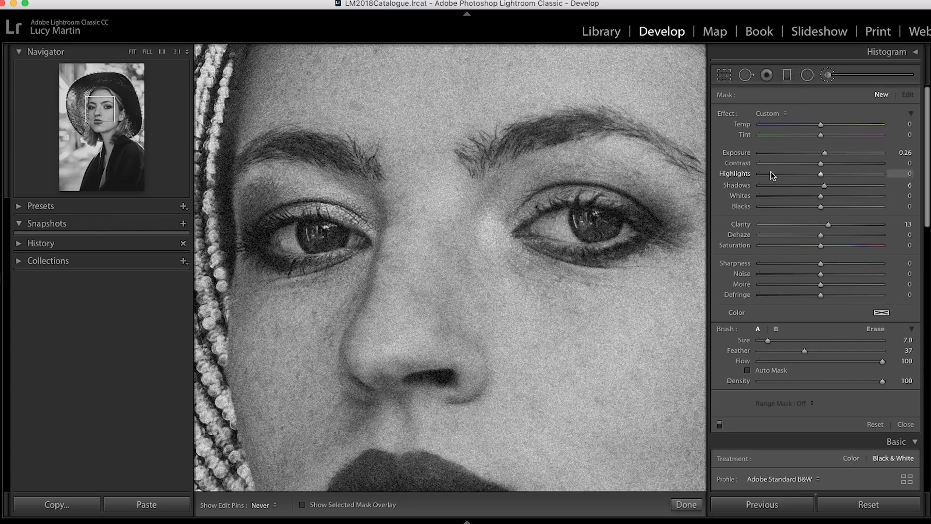
double_click(727, 114)
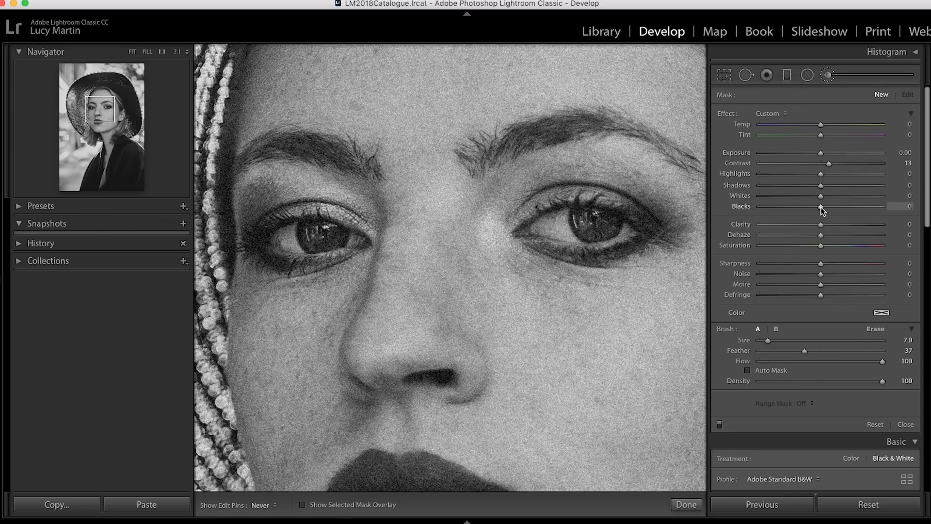
drag(816, 206, 816, 206)
key(bracketright)
mouse_move(559, 203)
mouse_down()
mouse_move(612, 208)
mouse_move(654, 229)
mouse_move(636, 248)
mouse_move(581, 259)
mouse_move(555, 248)
mouse_up()
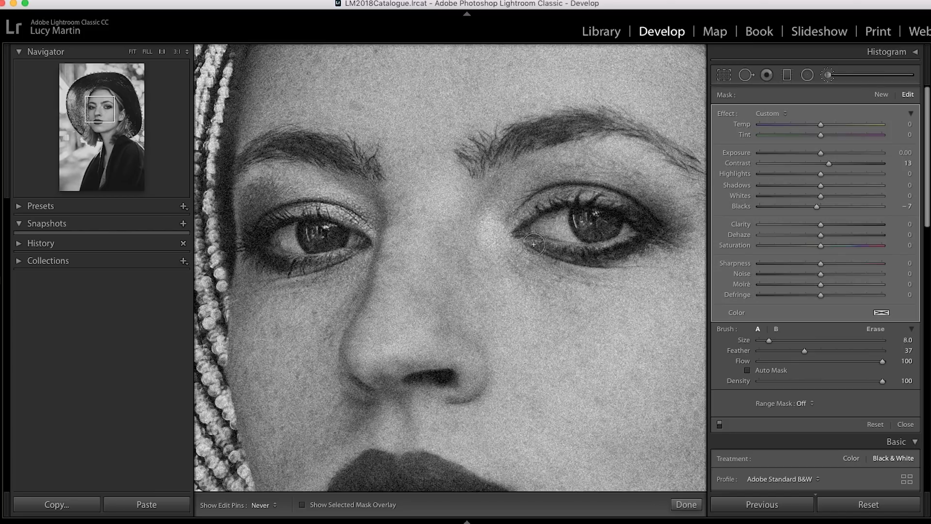
mouse_move(331, 221)
mouse_down()
mouse_move(282, 222)
mouse_move(250, 242)
mouse_move(289, 258)
mouse_move(386, 235)
mouse_up()
Show the selected mask overlay and erase the mask from the iris of the model's right eye
click(319, 504)
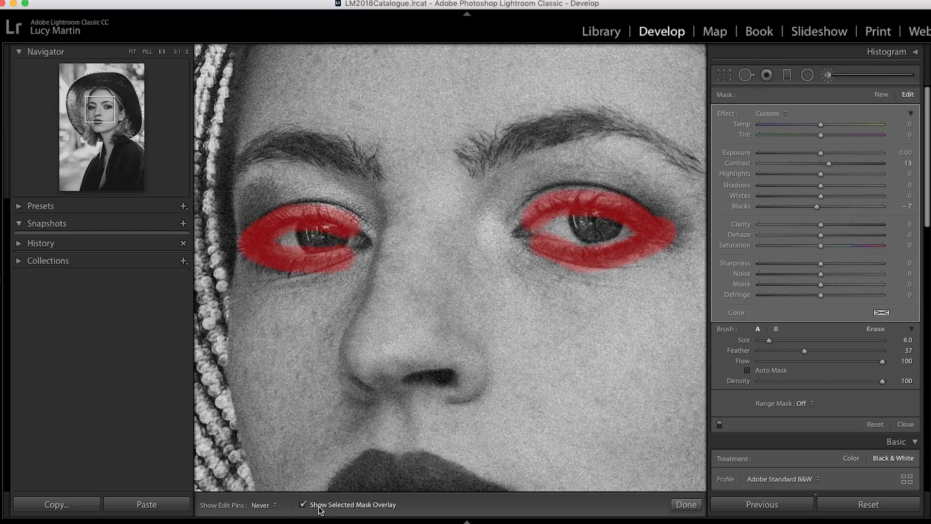
key(alt)
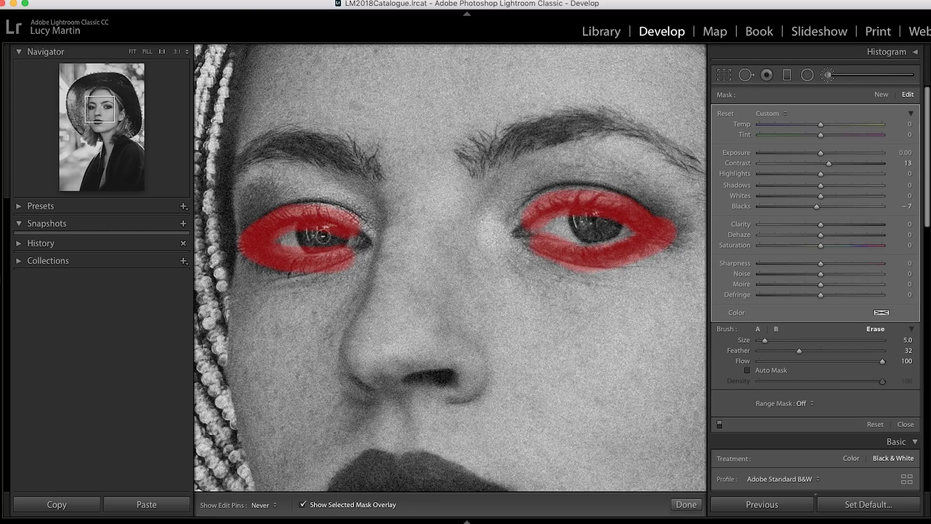
mouse_move(331, 234)
mouse_down()
mouse_move(302, 229)
mouse_move(349, 238)
mouse_move(294, 230)
mouse_move(276, 242)
mouse_move(342, 242)
mouse_up()
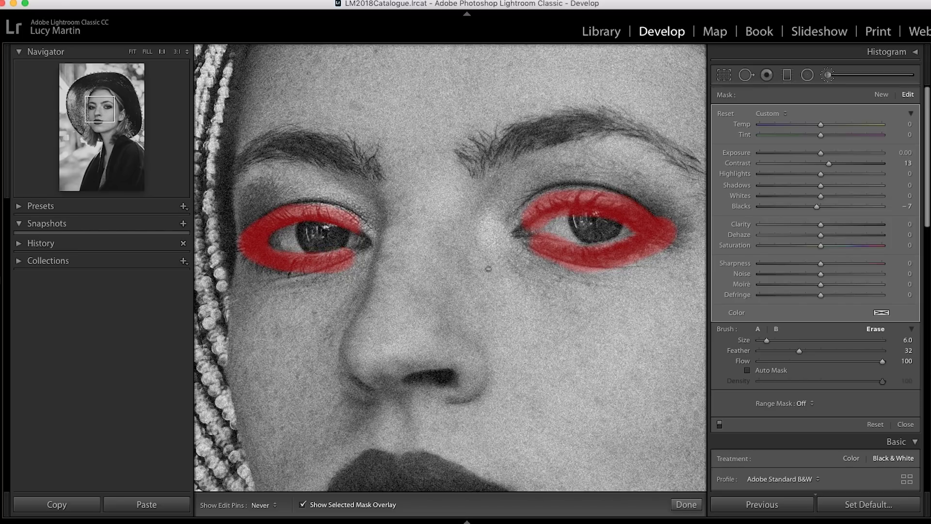
Erase the mask from the model's left eye, hide the mask overlay and finish the brush edit
mouse_move(547, 221)
mouse_down()
mouse_move(587, 216)
mouse_move(623, 230)
mouse_up()
key(alt)
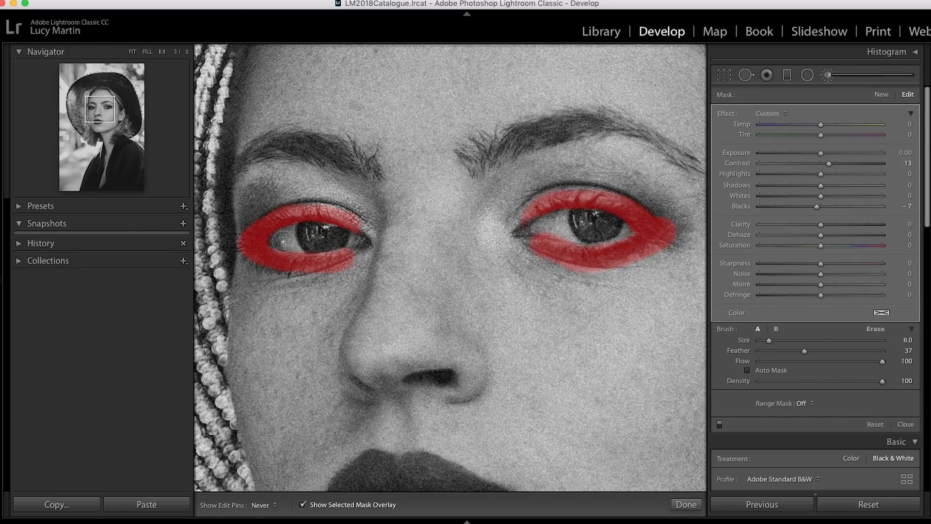
click(342, 506)
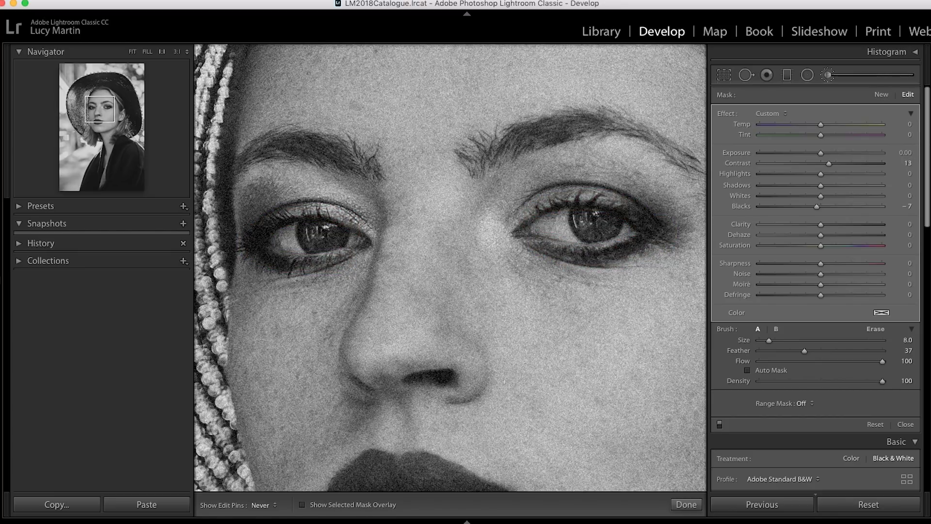
key(z)
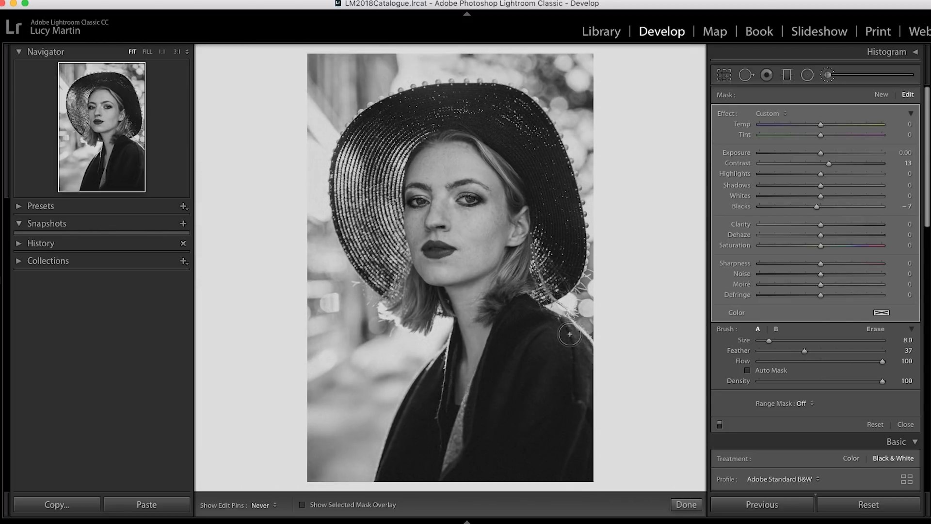
key(z)
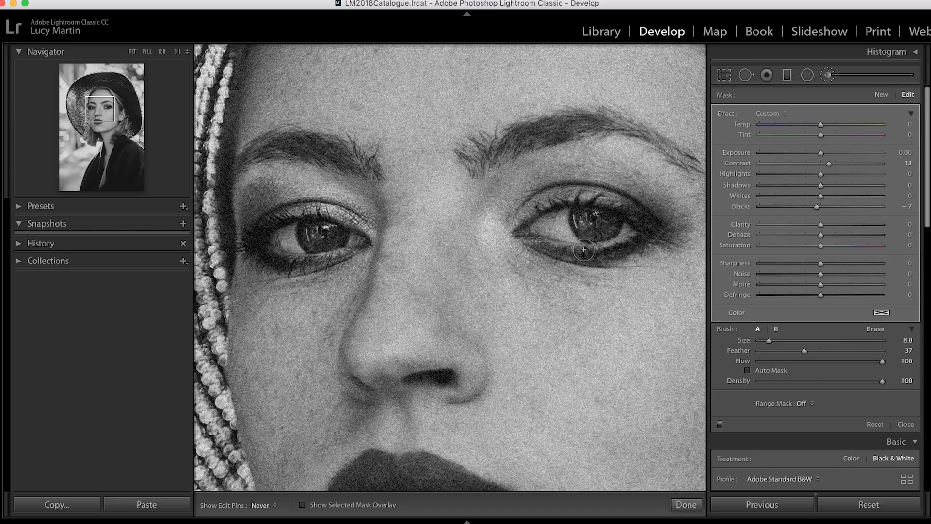
click(686, 504)
Paint a new size 2 brush mask over the catchlights in both eyes with all effects reset except Exposure 0.23 and Whites 13
click(828, 75)
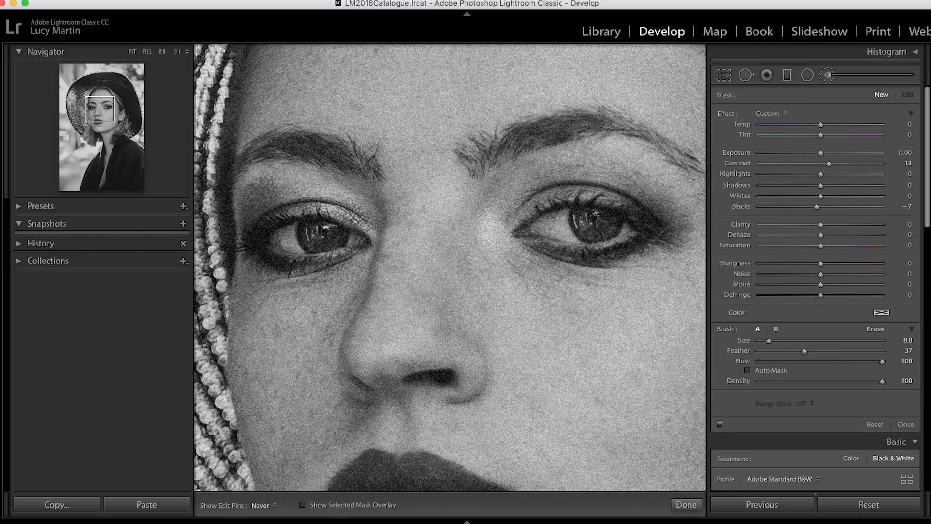
double_click(726, 113)
drag(822, 156, 822, 153)
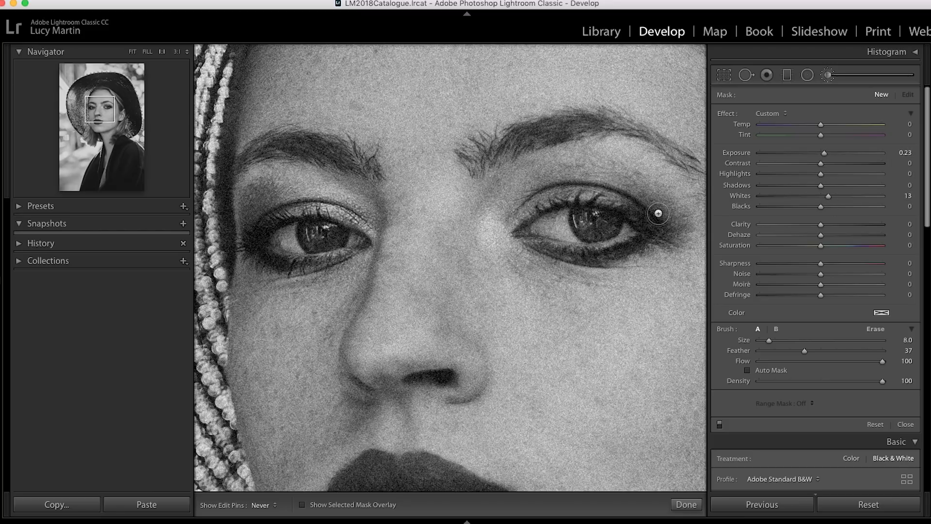
scroll(584, 220, down, 6)
key(super+equal)
drag(100, 110, 105, 107)
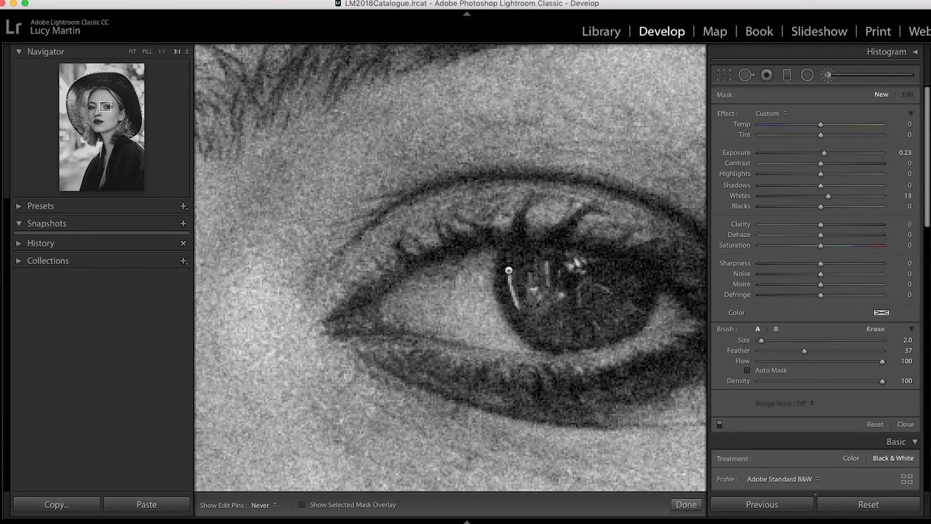
drag(516, 304, 548, 281)
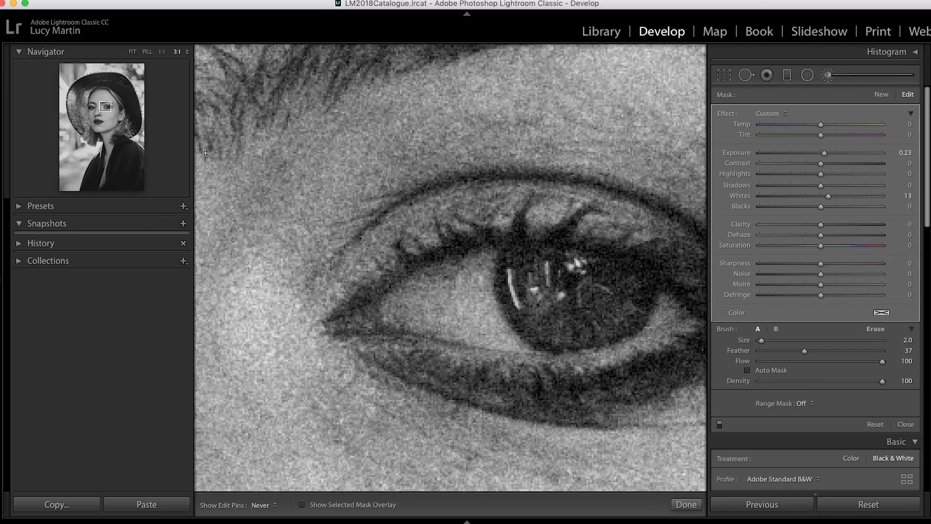
drag(105, 107, 94, 108)
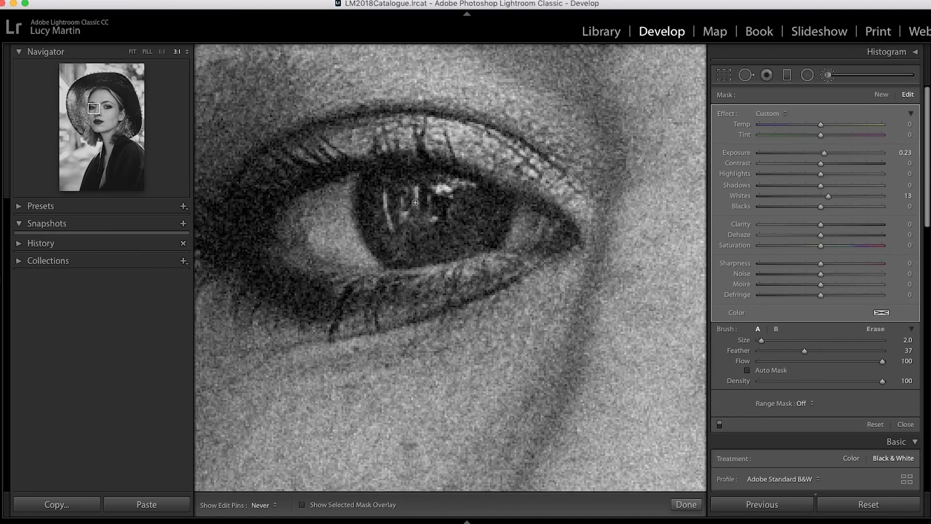
mouse_move(390, 193)
mouse_down()
mouse_move(389, 210)
mouse_move(451, 184)
mouse_up()
Reduce the catchlight adjustment to Exposure 0.19 and Whites 12, inspect both eyes up close, and finish the brush edit
key(z)
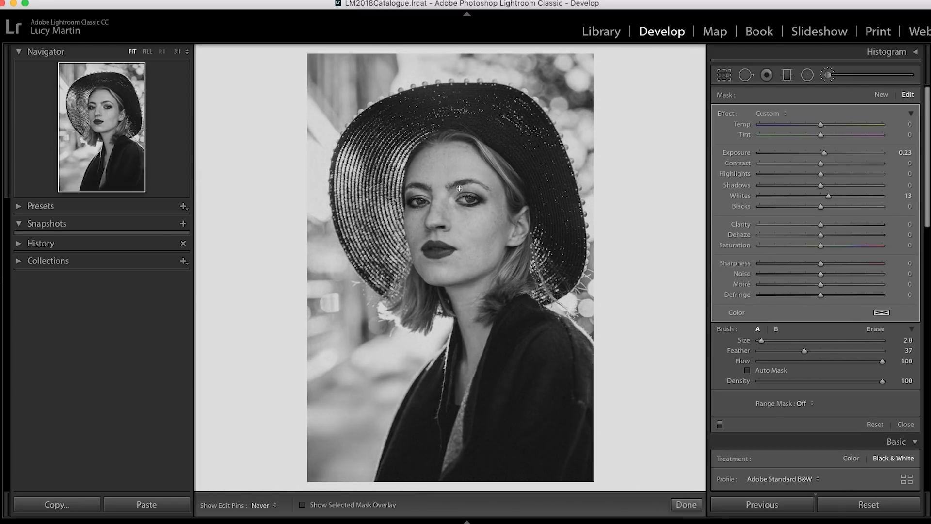
drag(828, 196, 826, 196)
drag(825, 154, 824, 154)
drag(828, 197, 829, 197)
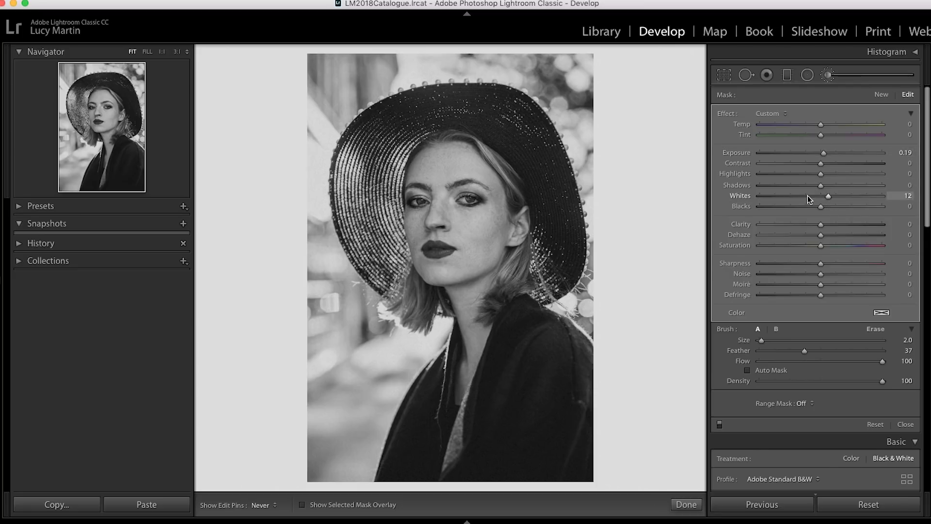
click(148, 107)
click(94, 104)
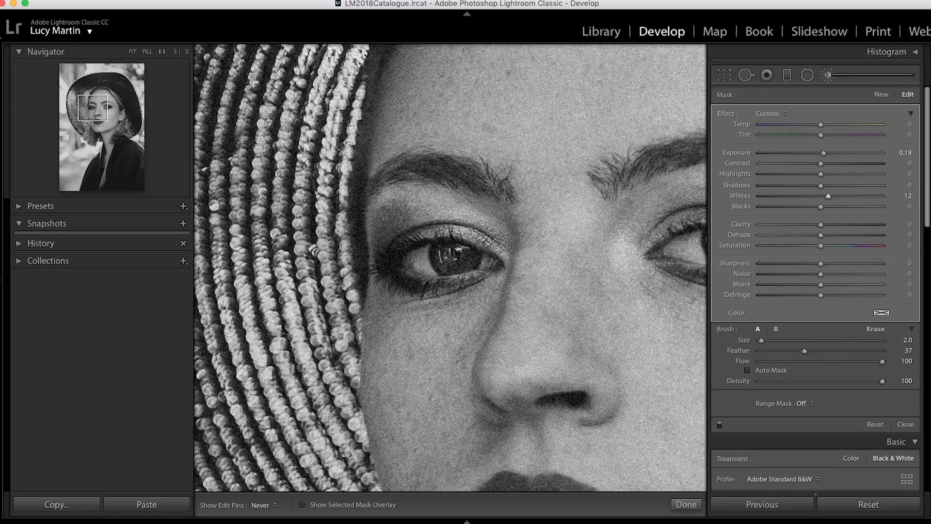
drag(107, 107, 125, 107)
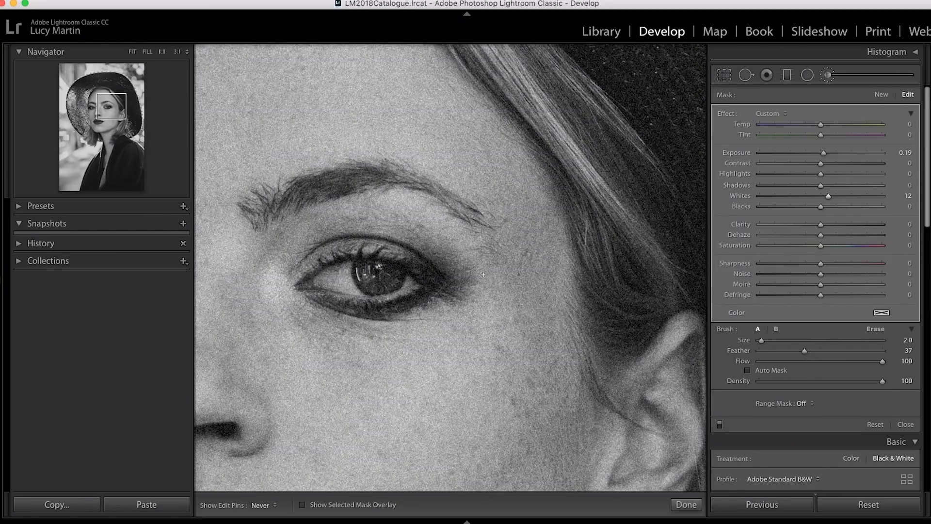
key(z)
key(super+minus)
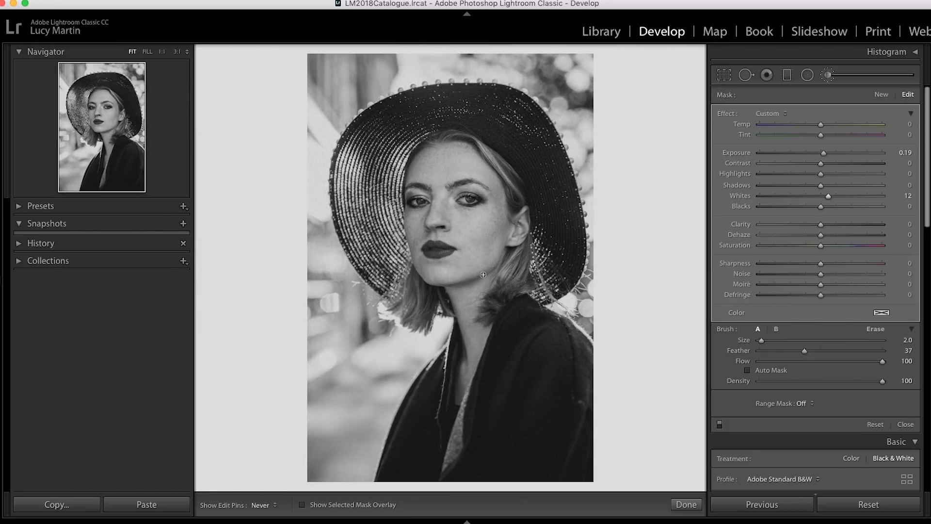
click(693, 500)
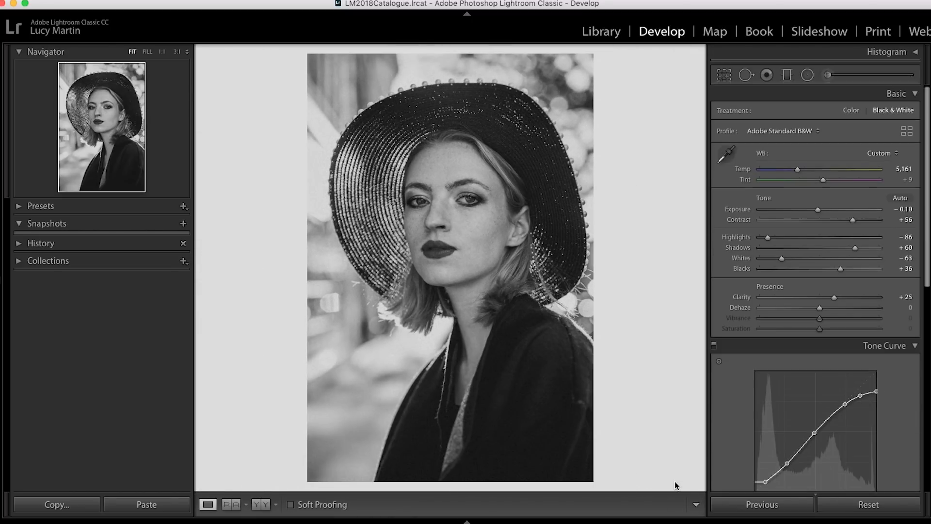
Compare the black and white edit with the original colour portrait
key(backslash)
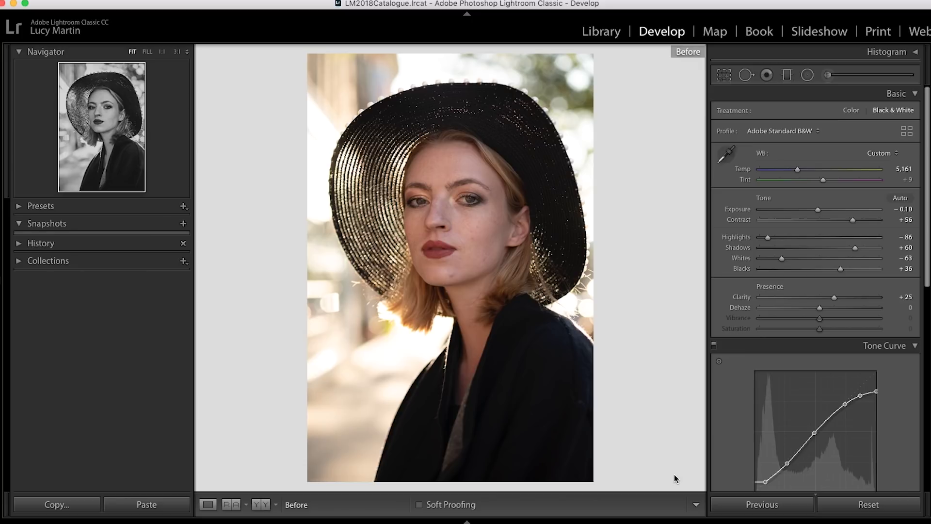
key(backslash)
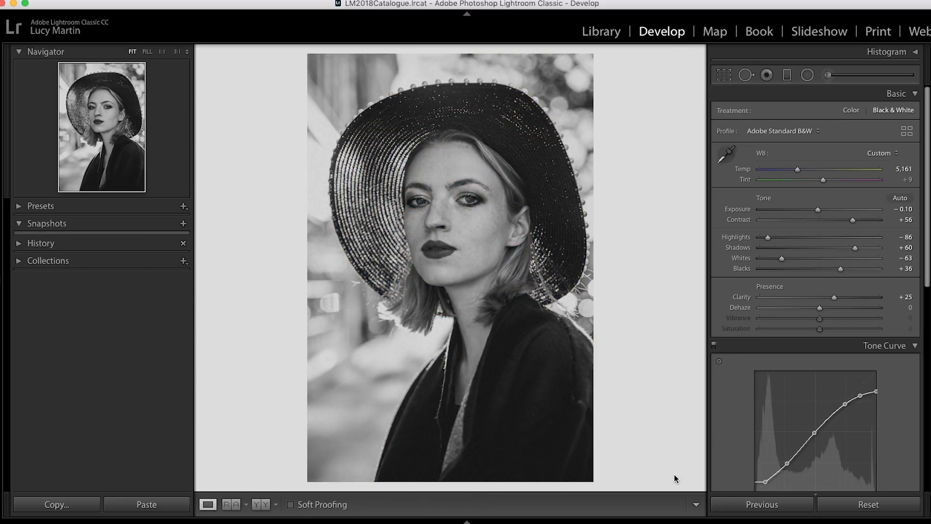
key(backslash)
key(backslash)
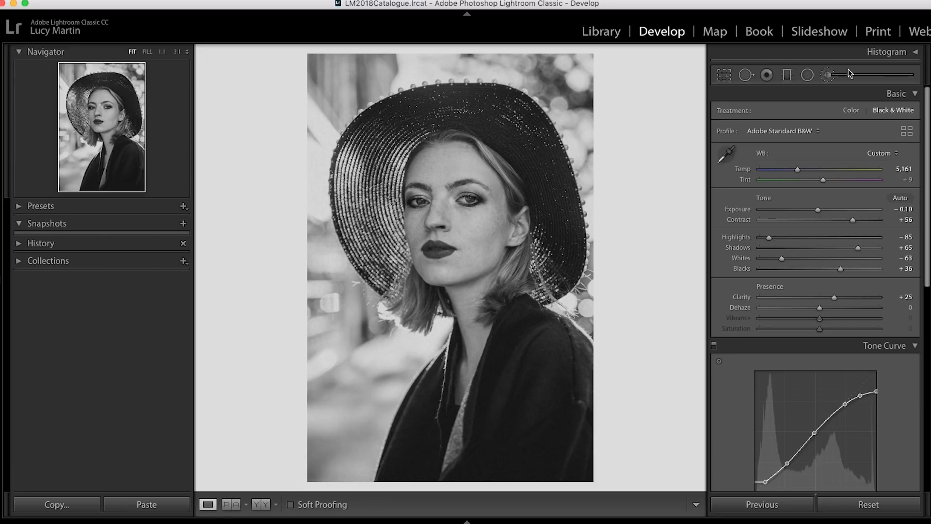
Paint a new size 9 brush mask over the hat with all effects reset except Contrast 18, Whites 13 and Clarity 13
click(827, 75)
double_click(731, 113)
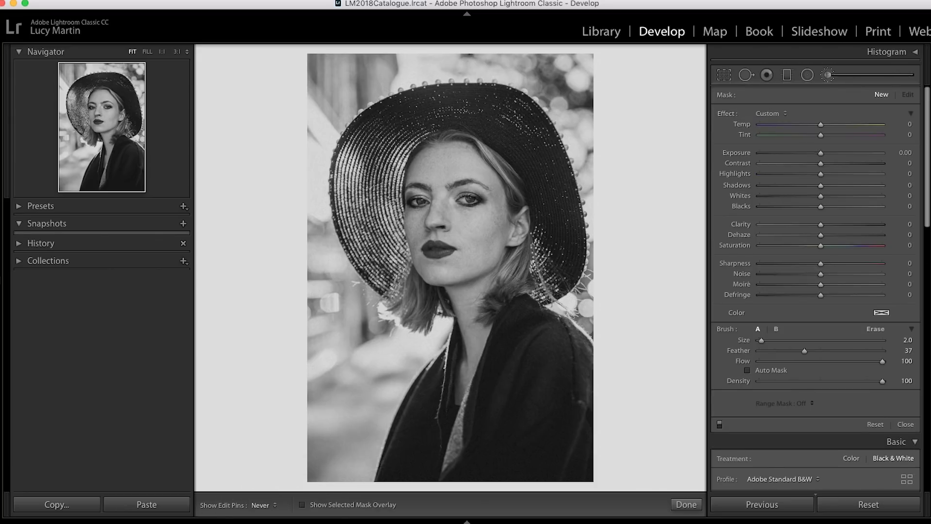
drag(822, 164, 829, 165)
drag(819, 208, 829, 164)
drag(823, 226, 830, 226)
scroll(380, 124, up, 7)
mouse_move(380, 124)
mouse_down()
mouse_move(354, 200)
mouse_move(394, 110)
mouse_move(386, 148)
mouse_move(394, 262)
mouse_move(362, 206)
mouse_move(352, 206)
mouse_move(379, 286)
mouse_move(367, 142)
mouse_move(396, 103)
mouse_move(440, 92)
mouse_move(495, 97)
mouse_move(526, 124)
mouse_move(475, 112)
mouse_move(401, 118)
mouse_move(511, 130)
mouse_move(477, 125)
mouse_move(533, 134)
mouse_up()
mouse_move(568, 176)
mouse_down()
mouse_move(578, 247)
mouse_move(552, 171)
mouse_move(544, 175)
mouse_move(555, 250)
mouse_move(531, 178)
mouse_move(555, 280)
mouse_move(565, 266)
mouse_move(556, 293)
mouse_move(546, 280)
mouse_move(549, 252)
mouse_move(569, 246)
mouse_up()
mouse_move(548, 149)
mouse_down()
mouse_move(516, 97)
mouse_move(447, 88)
mouse_move(404, 95)
mouse_move(352, 141)
mouse_up()
mouse_move(354, 241)
mouse_down()
mouse_move(388, 283)
mouse_move(389, 153)
mouse_move(405, 127)
mouse_move(491, 113)
mouse_move(523, 131)
mouse_up()
Set the hat mask's Blacks to -7 and Sharpness to 13, and finish the brush edit
drag(812, 205, 816, 210)
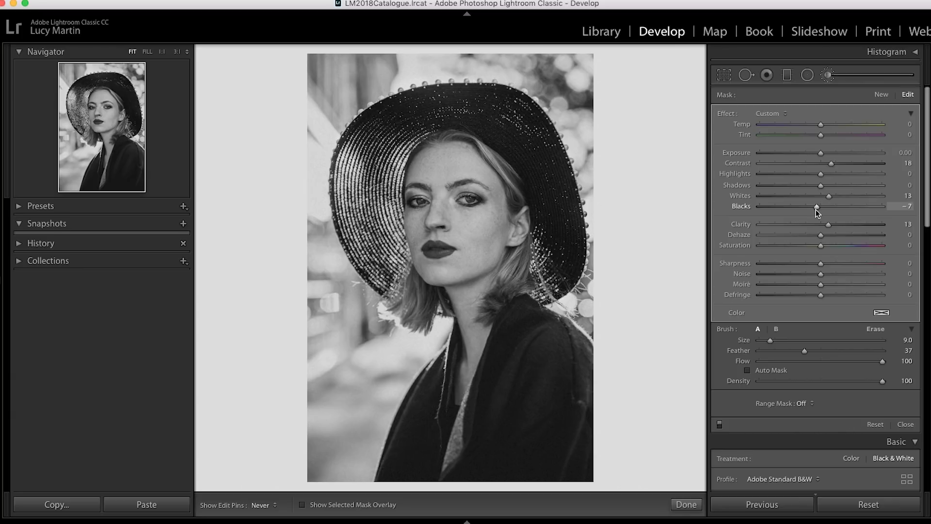
drag(822, 263, 831, 263)
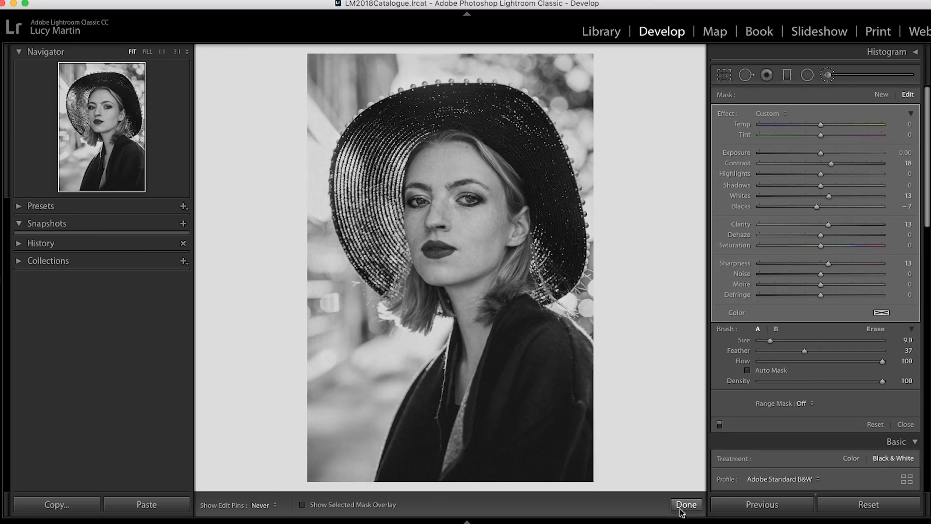
click(687, 504)
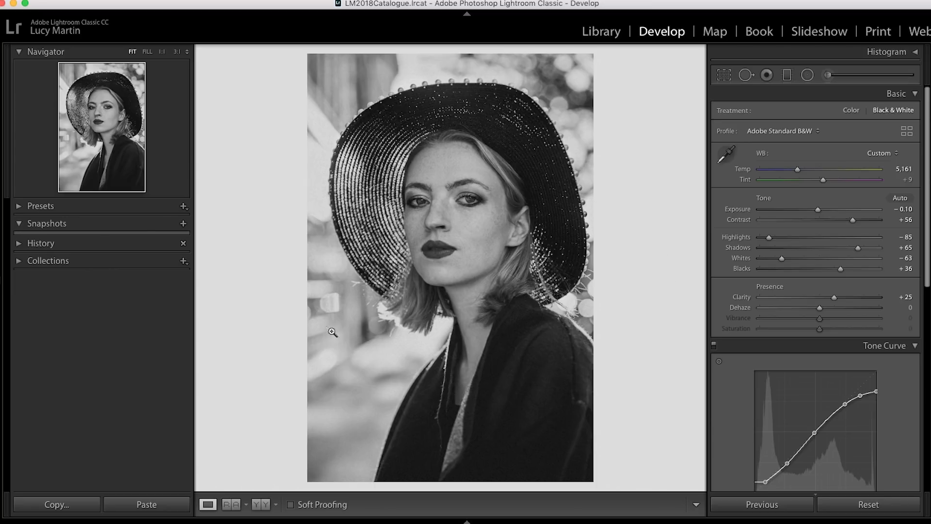
Set the portrait's overall Highlights to -75, Shadows to +70 and Whites to -66
drag(769, 237, 778, 258)
drag(858, 248, 861, 248)
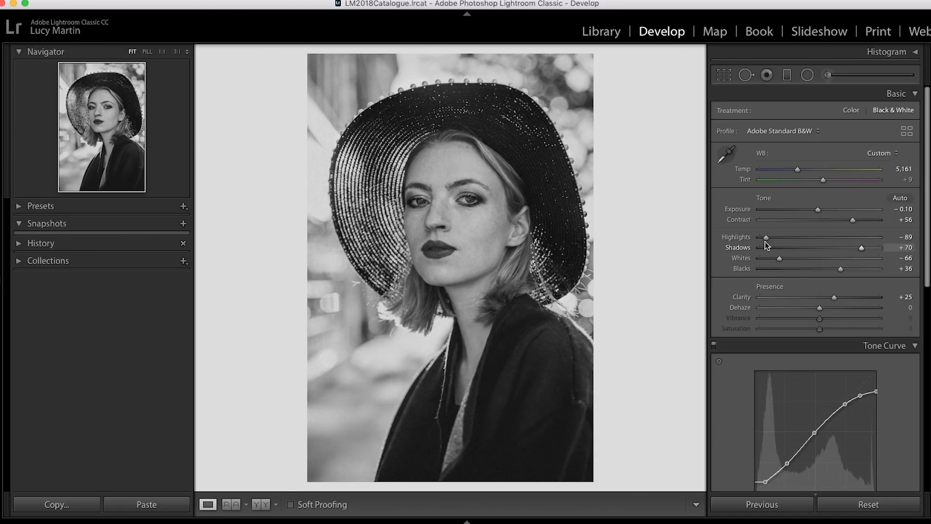
drag(770, 237, 773, 238)
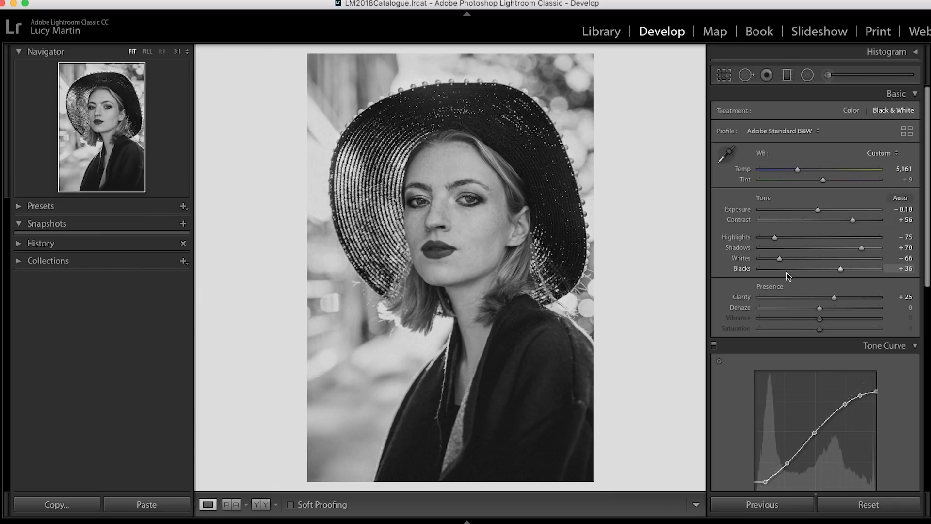
scroll(928, 230, down, 2)
scroll(928, 230, down, 3)
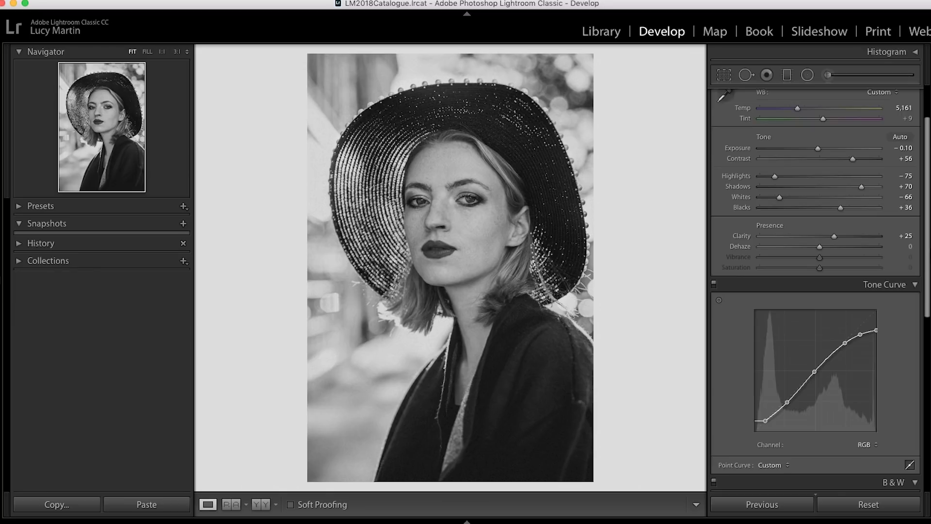
scroll(927, 276, up, 1)
drag(926, 276, 926, 252)
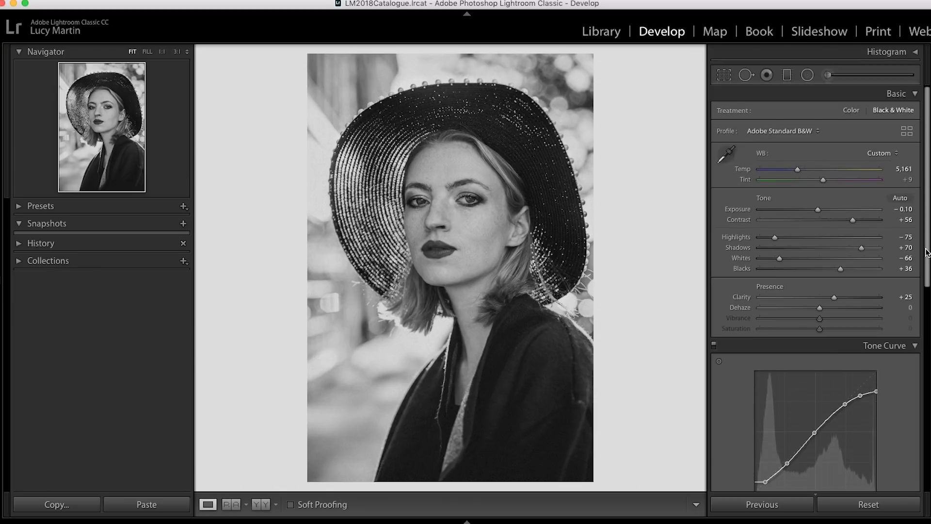
scroll(927, 230, down, 10)
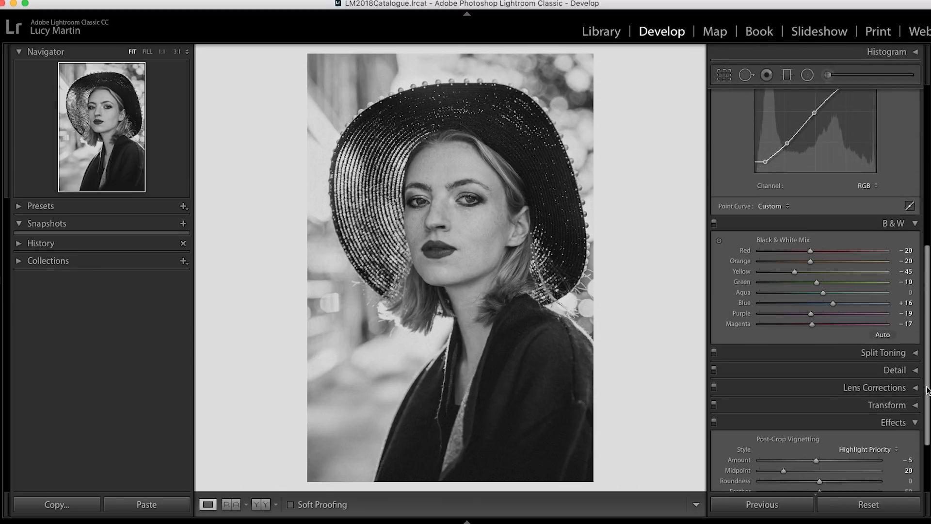